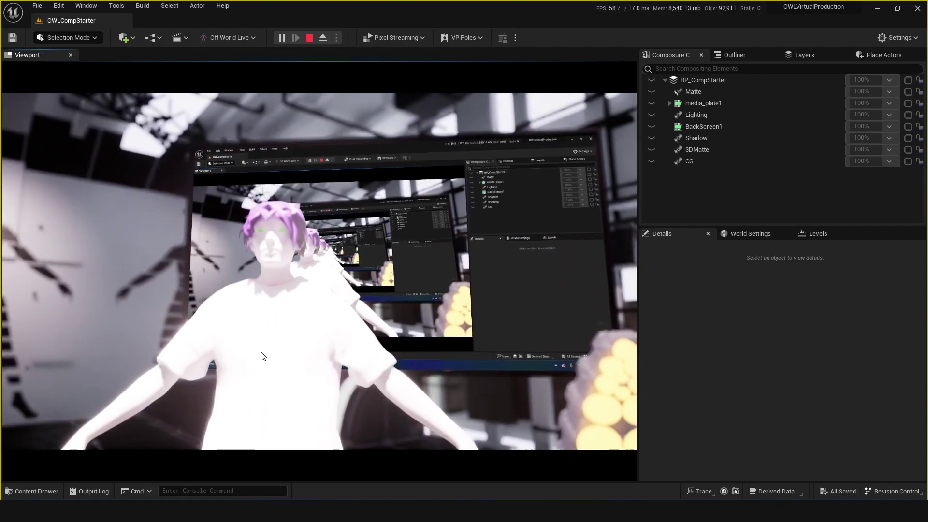
Stop the play session and select the BP_AnimationSelector1 actor on the studio floor to view its Level Sequence array
click(261, 354)
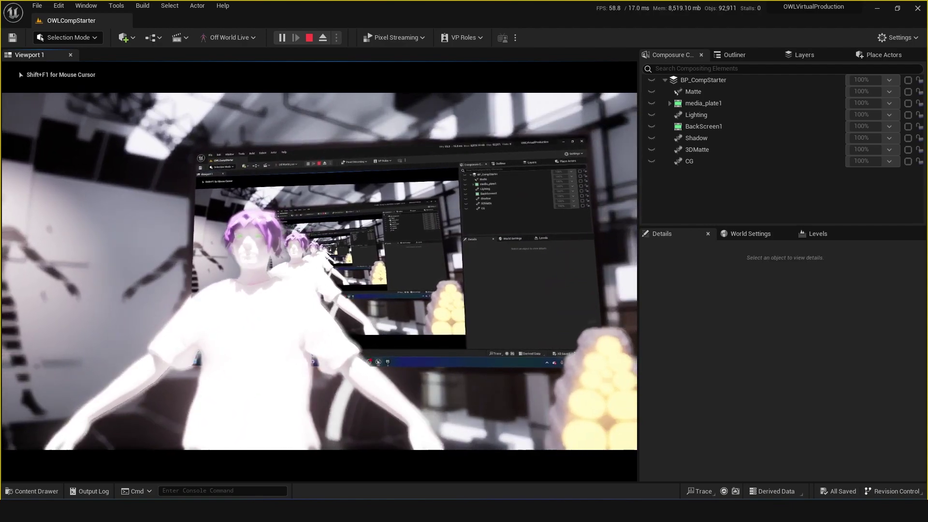
key(Escape)
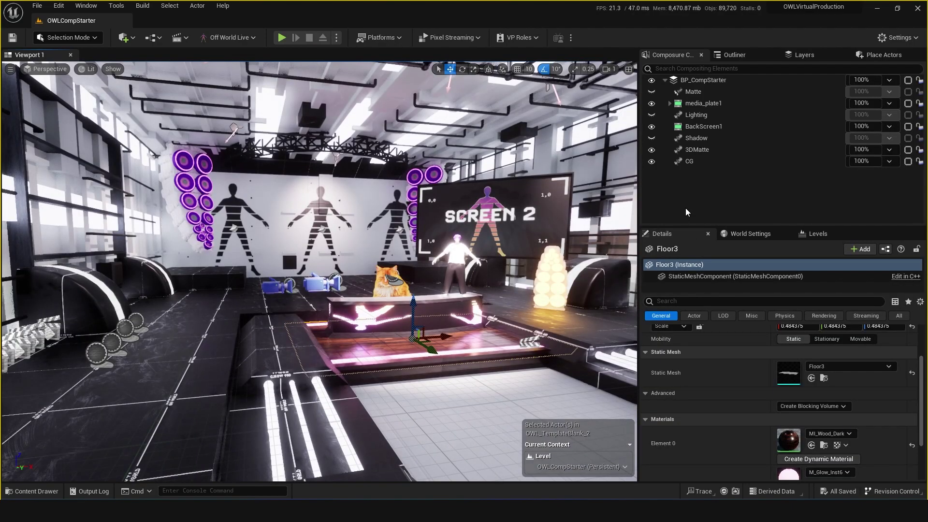
key(w)
right_drag(309, 407, 199, 332)
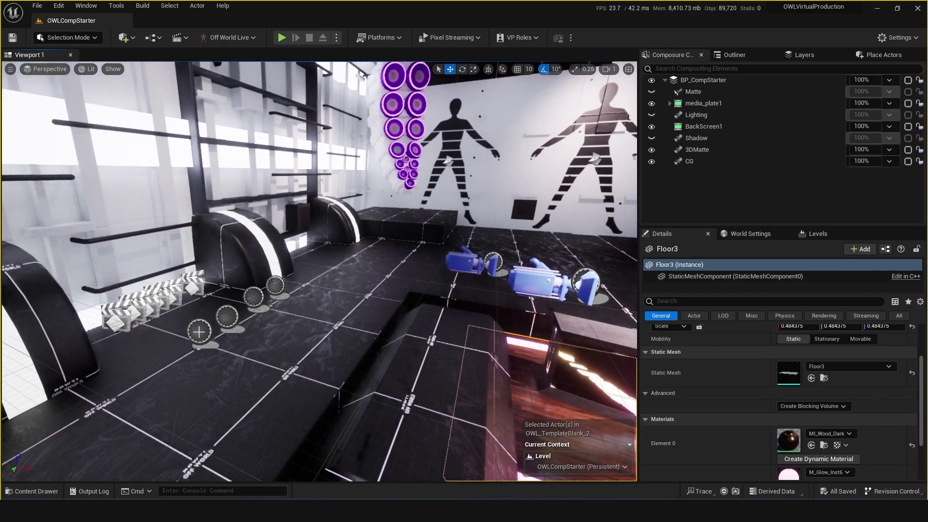
click(276, 283)
click(198, 333)
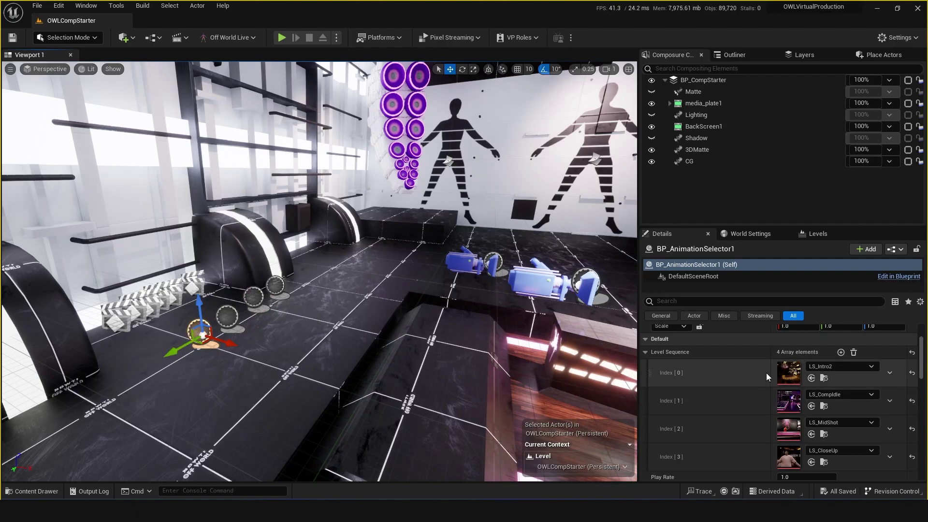
scroll(774, 377, down, 1)
scroll(793, 368, up, 1)
scroll(795, 386, down, 1)
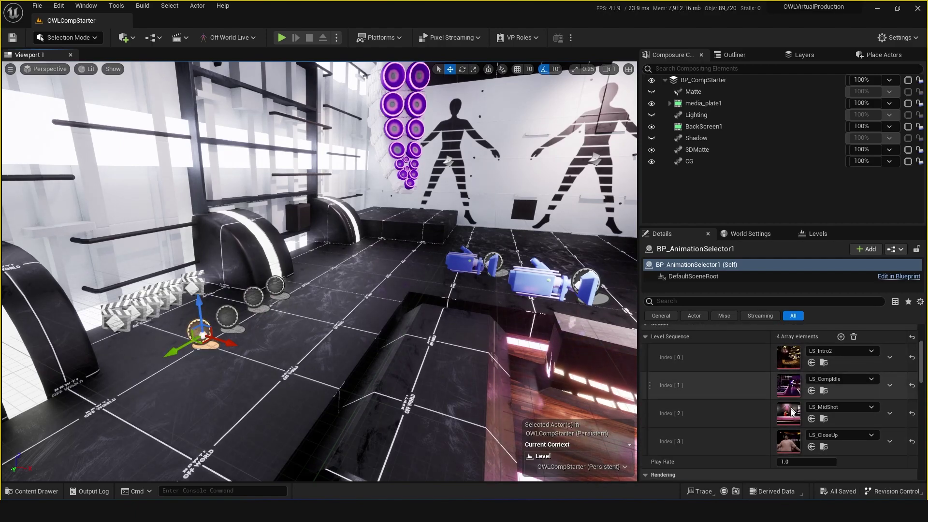
Hide the Persistent Level in the level list and make it visible again
click(817, 233)
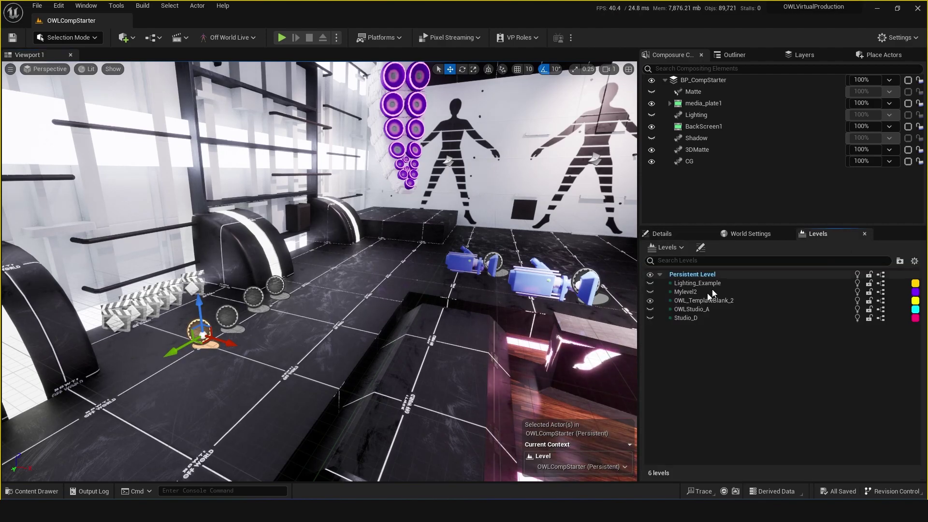
click(688, 301)
click(684, 274)
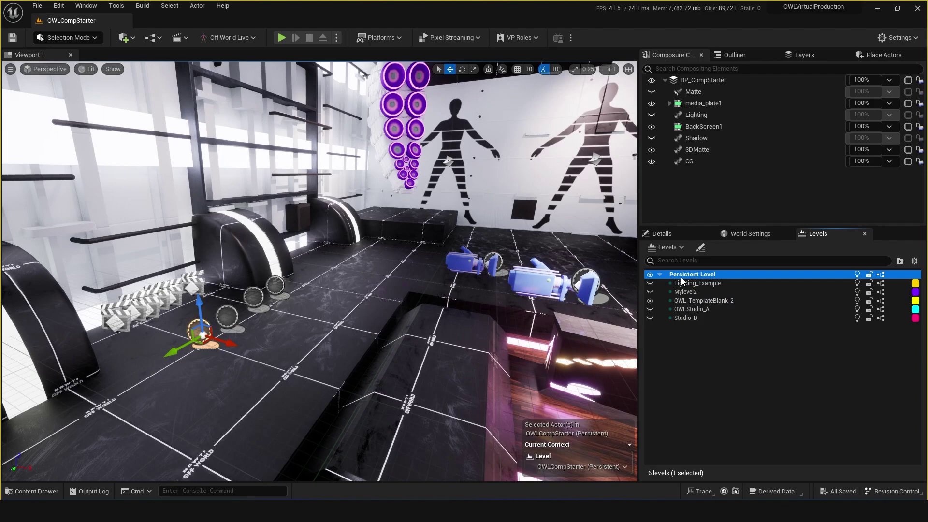
click(720, 344)
click(651, 274)
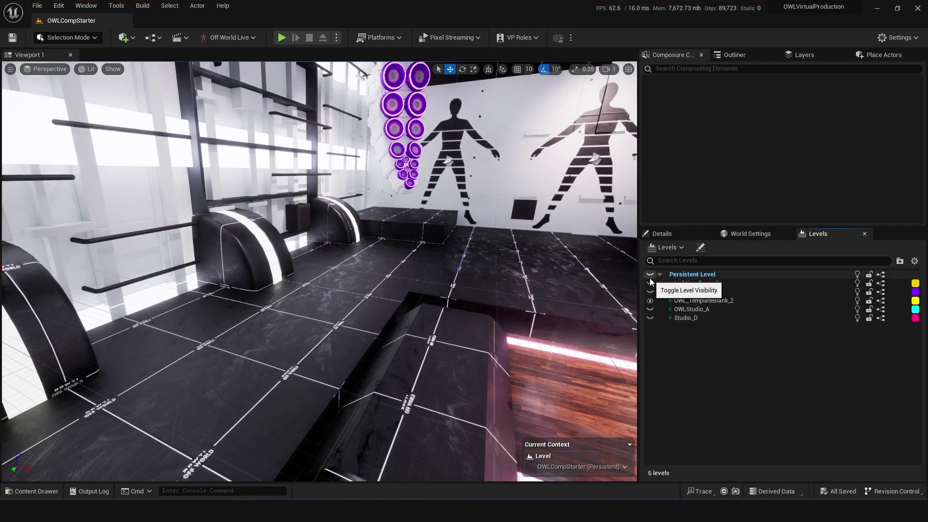
click(650, 276)
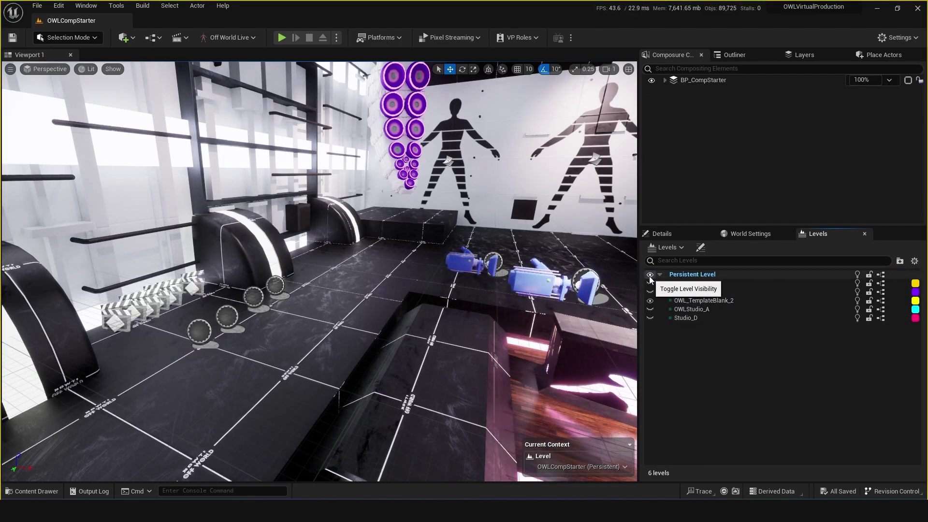
Add an empty element to the Level Sequence array of BP_AnimationSelector1 and delete it again
click(666, 233)
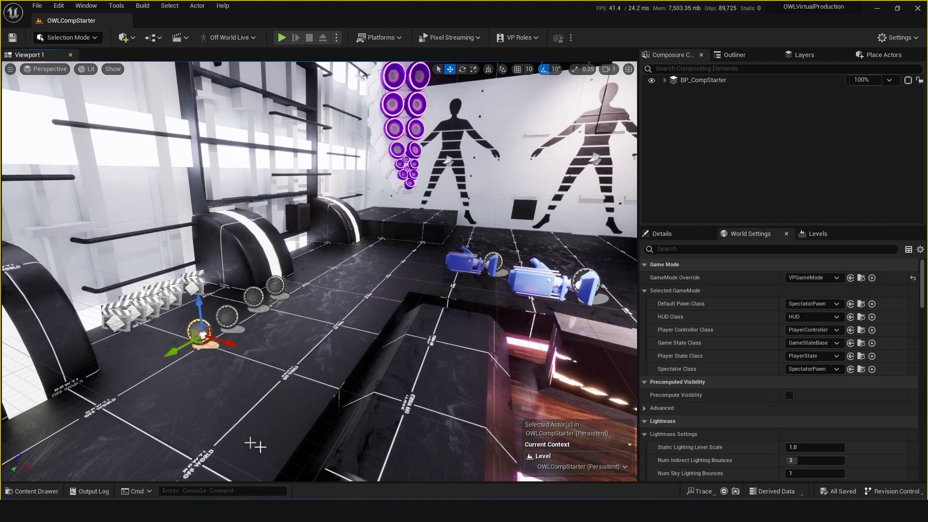
click(661, 234)
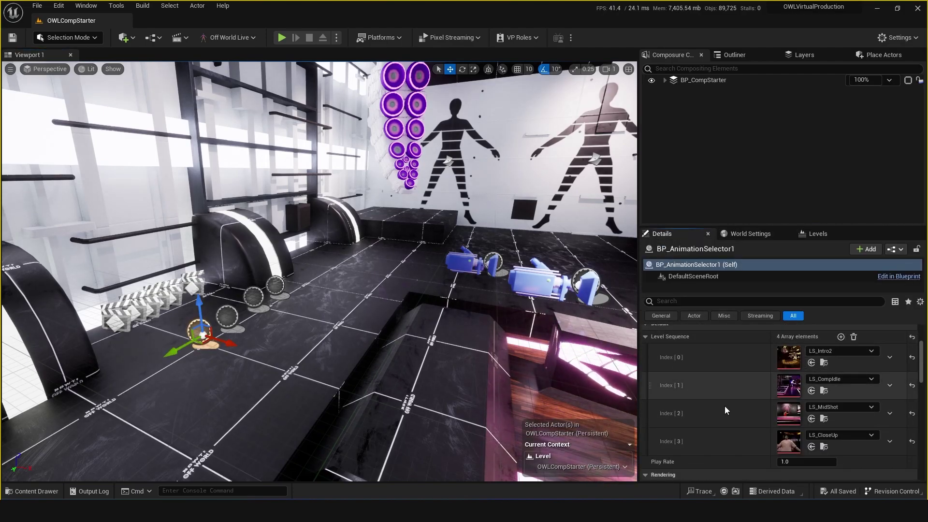
click(841, 336)
click(889, 441)
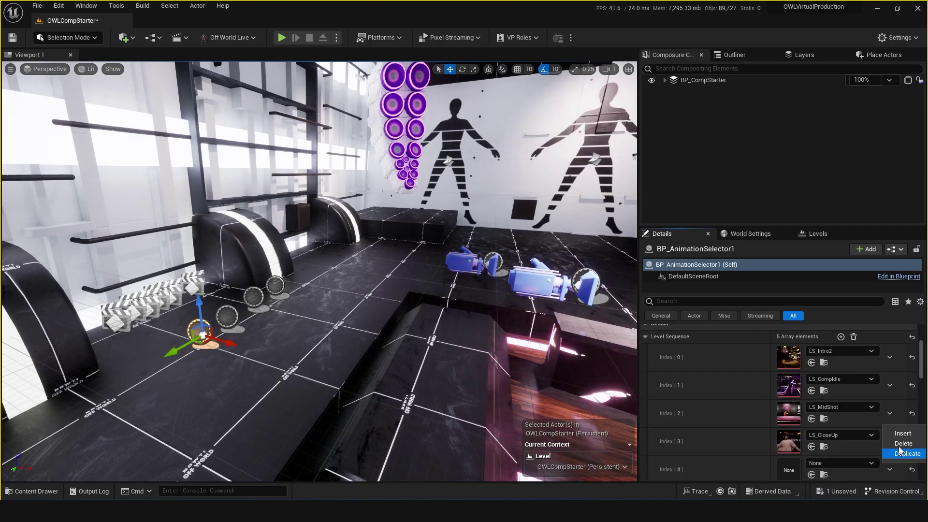
click(903, 443)
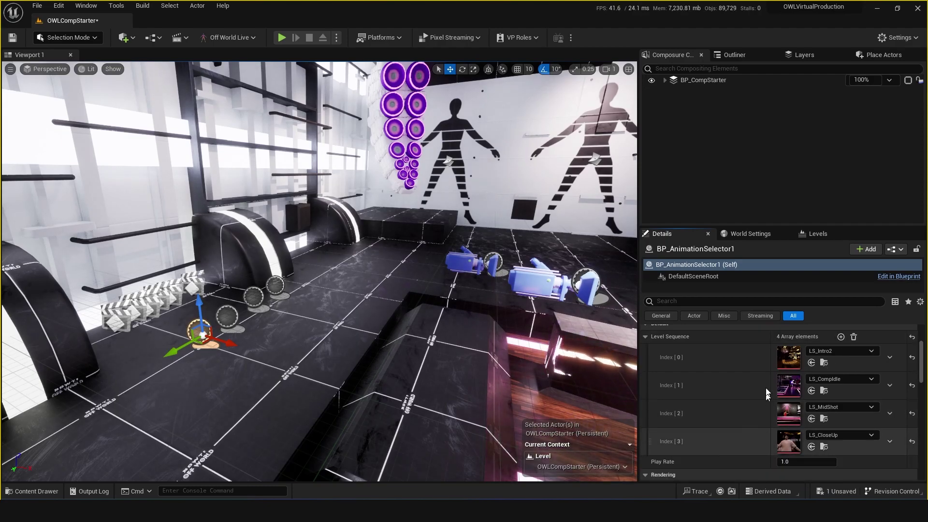
Save the OWLCompStarter level
right_drag(529, 391, 633, 391)
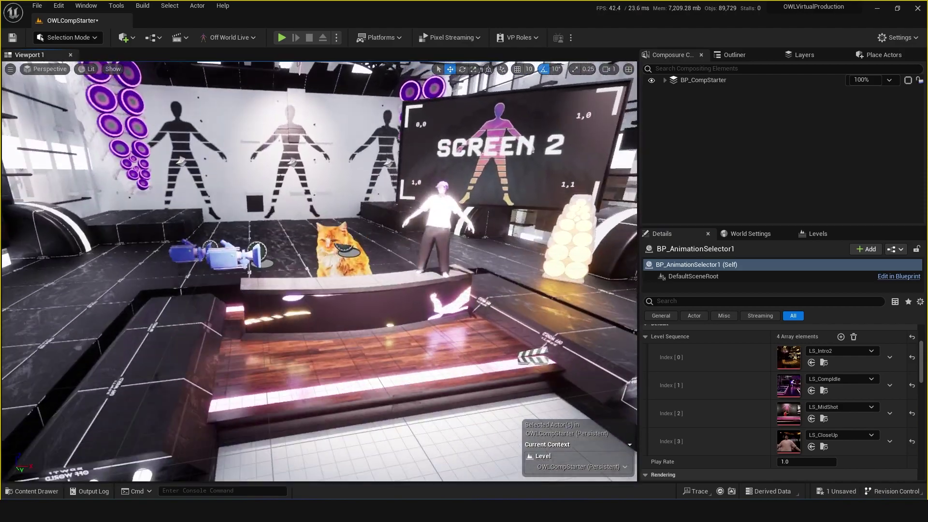
scroll(385, 365, up, 3)
key(ctrl+s)
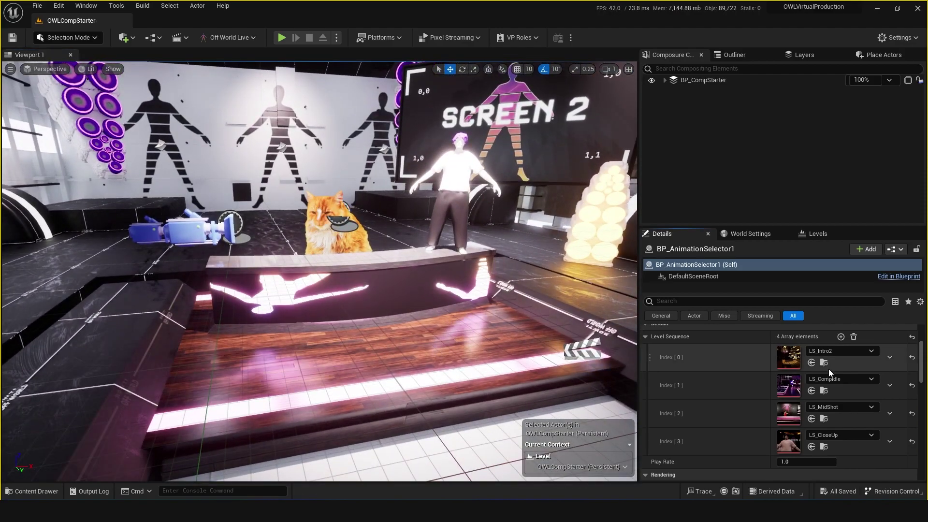
Create a new Level Sequence asset in the project's MyFolder content folder
right_drag(383, 353, 411, 357)
key(ctrl+space)
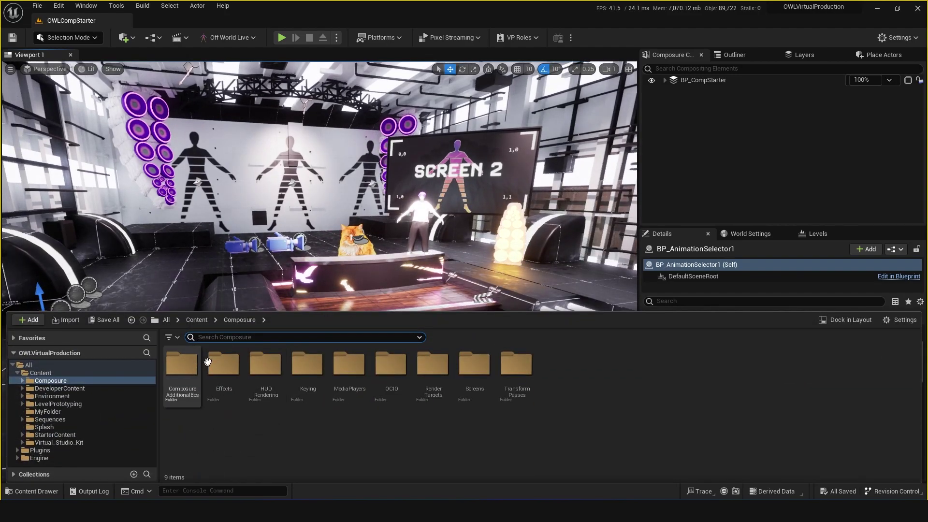
click(196, 319)
double_click(355, 377)
right_click(454, 434)
mouse_move(537, 260)
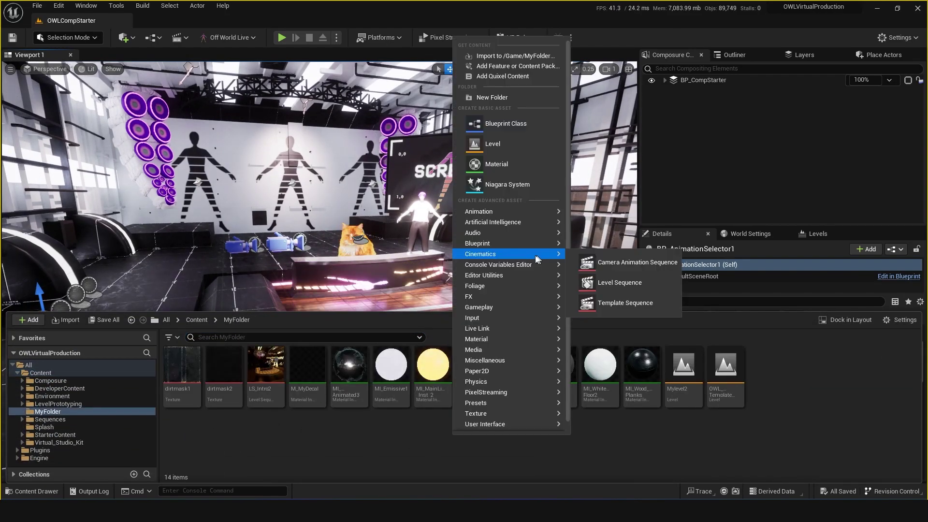
click(638, 287)
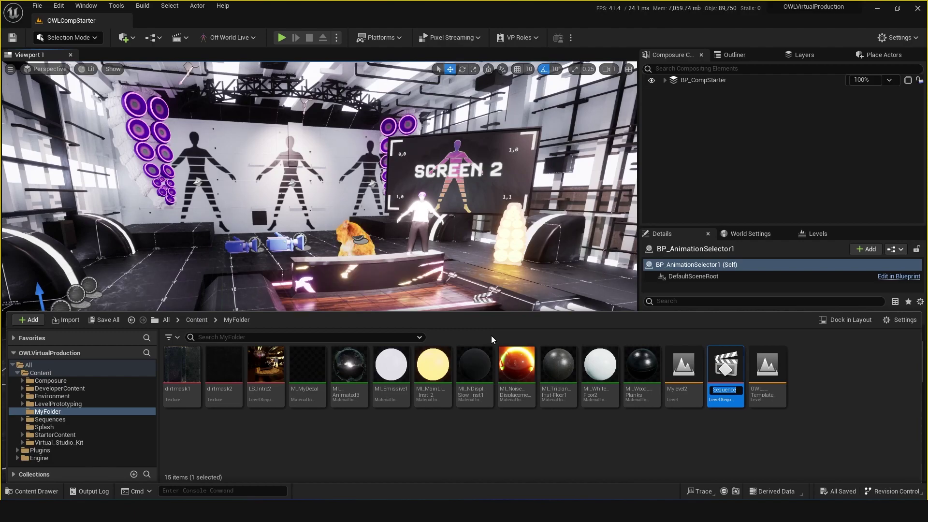
Name the new level sequence asset LS_LeftMidshot
text(LeftM)
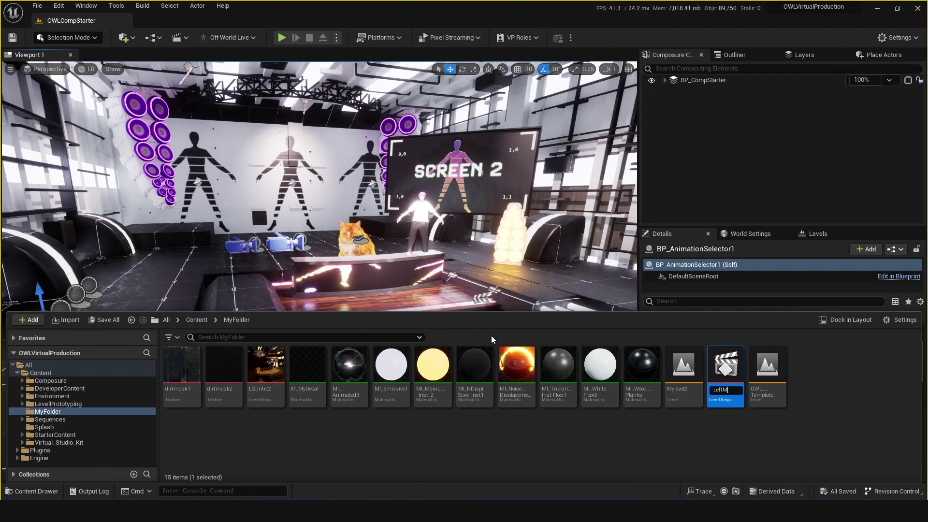
text(idsh)
key(Return)
text(LS_)
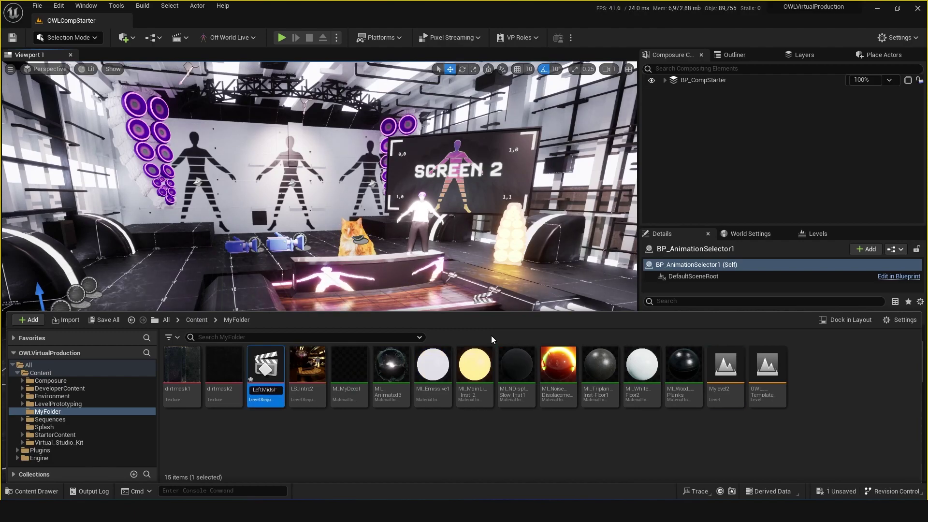
key(Return)
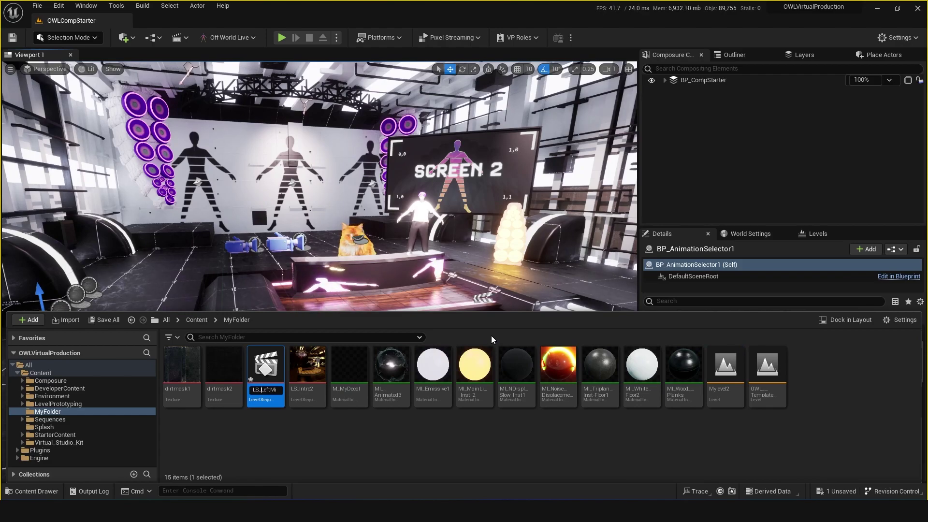
Open LS_LeftMidshot in Sequencer and add the OWLCineCamCapture2 camera from the studio to it as an actor track
drag(434, 60, 636, 53)
mouse_move(315, 185)
right_down()
mouse_move(377, 185)
mouse_move(314, 185)
right_up()
click(338, 215)
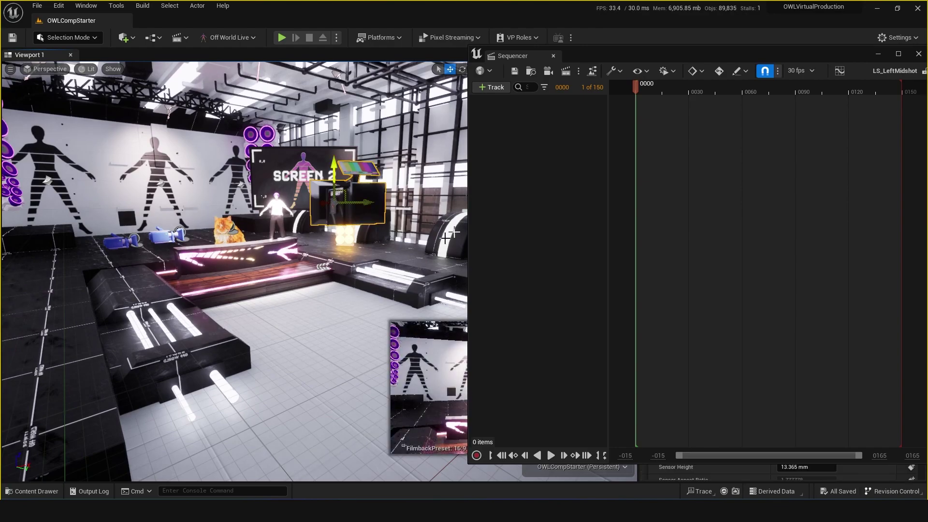
click(491, 87)
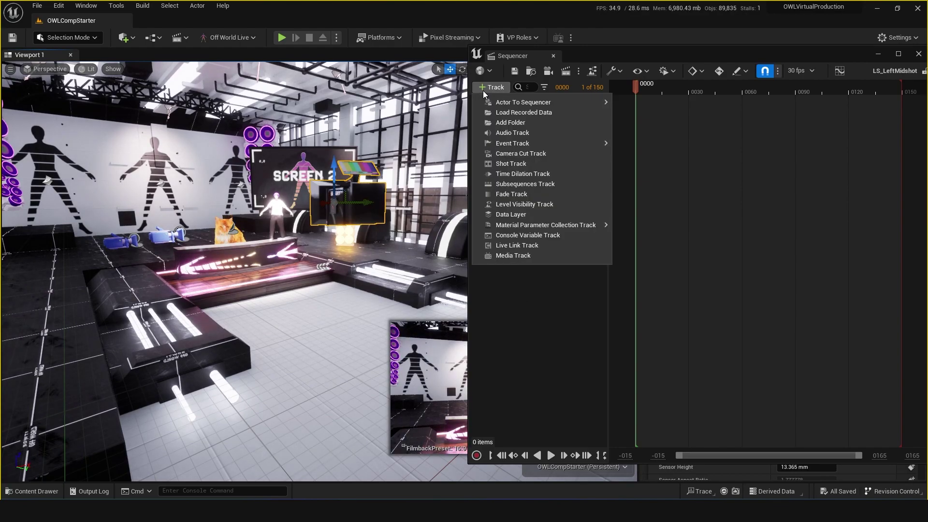
mouse_move(549, 102)
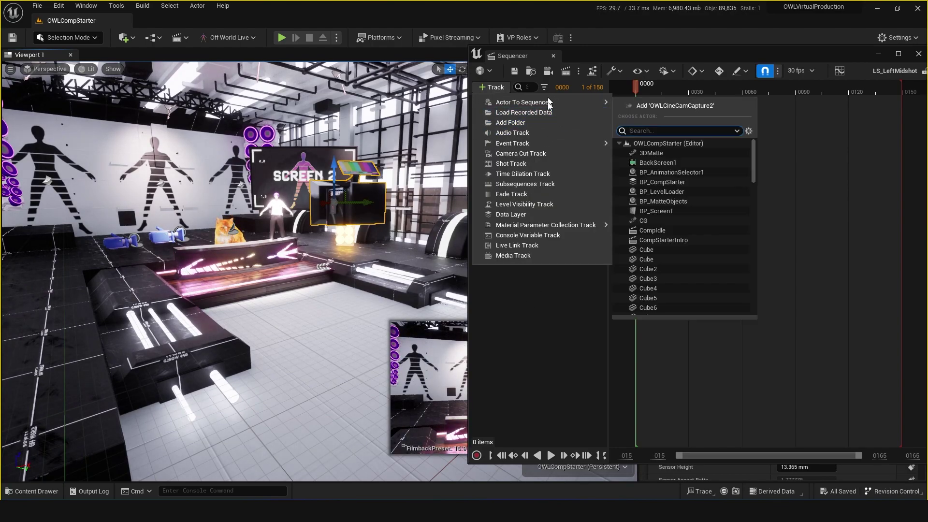
click(658, 106)
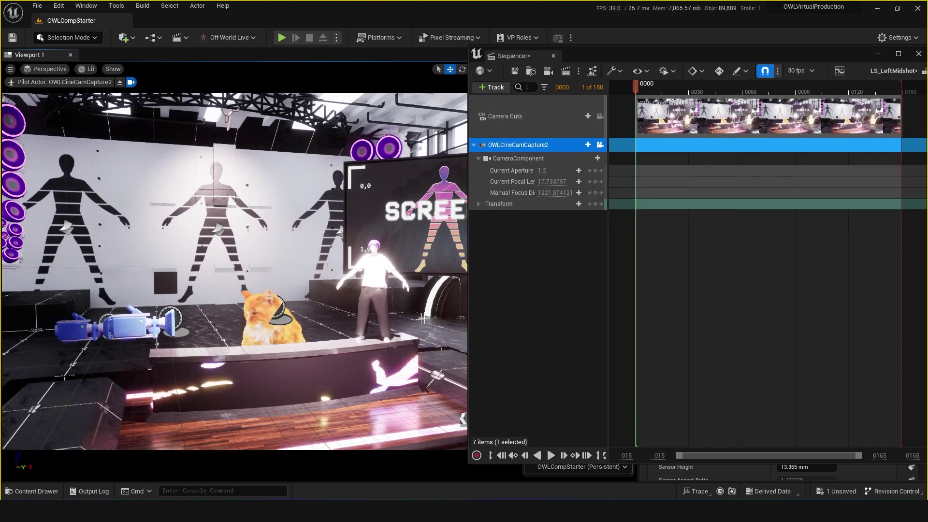
Reframe the piloted OWLCineCamCapture2 for a side view of the desk and key its Transform at frame 0
drag(587, 54, 779, 83)
right_drag(319, 270, 222, 271)
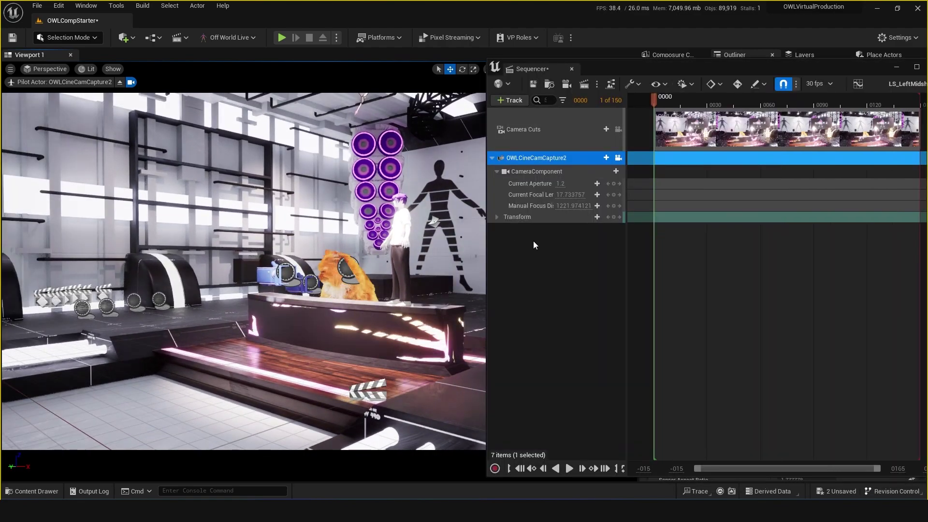
click(614, 217)
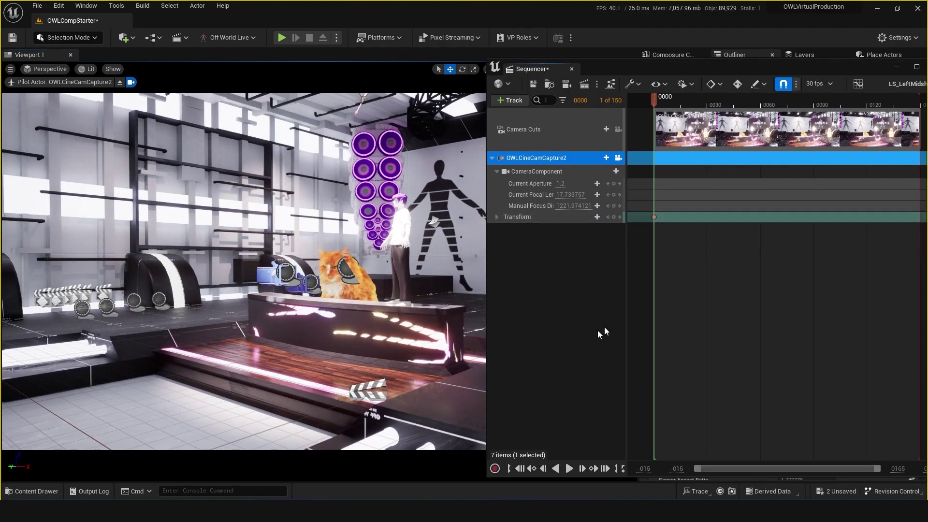
Extend the sequence's playback range to 379 frames and stretch the camera cut to the new end
drag(798, 66, 589, 61)
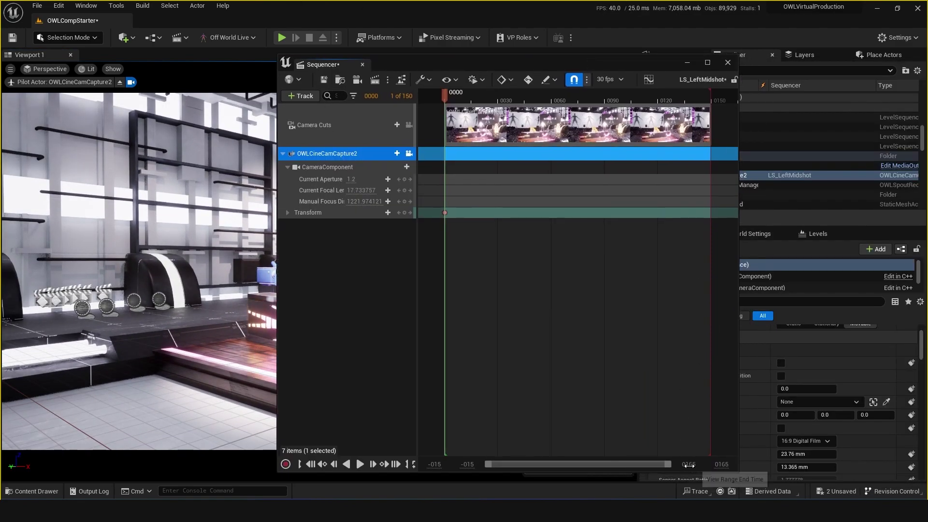
drag(689, 463, 676, 456)
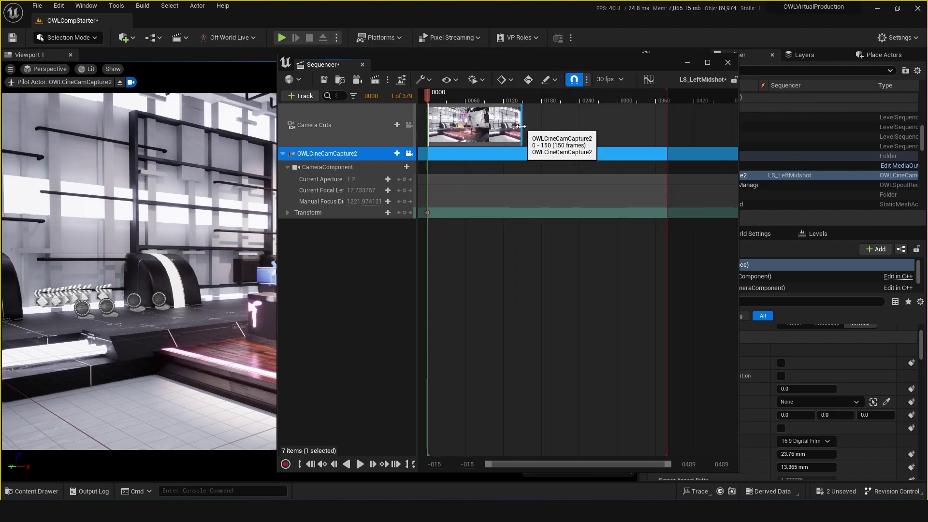
drag(521, 126, 667, 127)
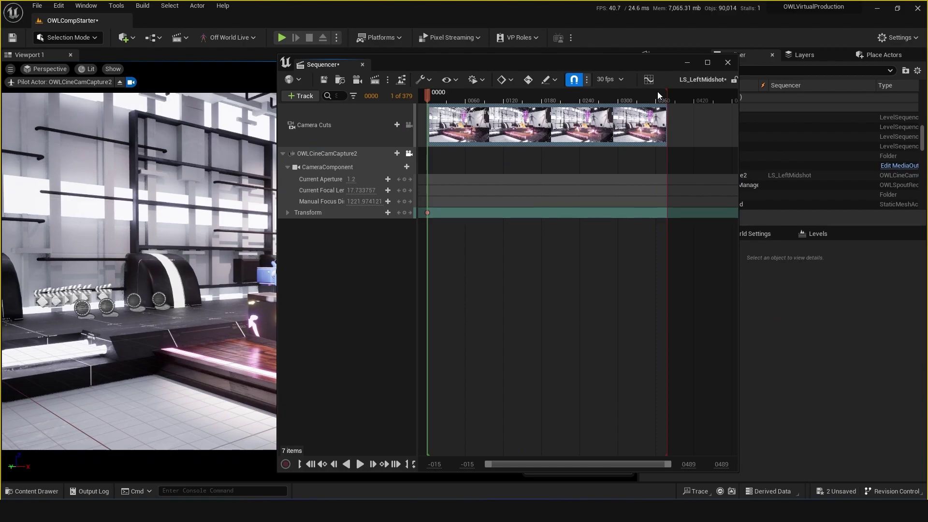
Copy the camera's first Transform keyframe to frame 377 near the end of the sequence
click(427, 213)
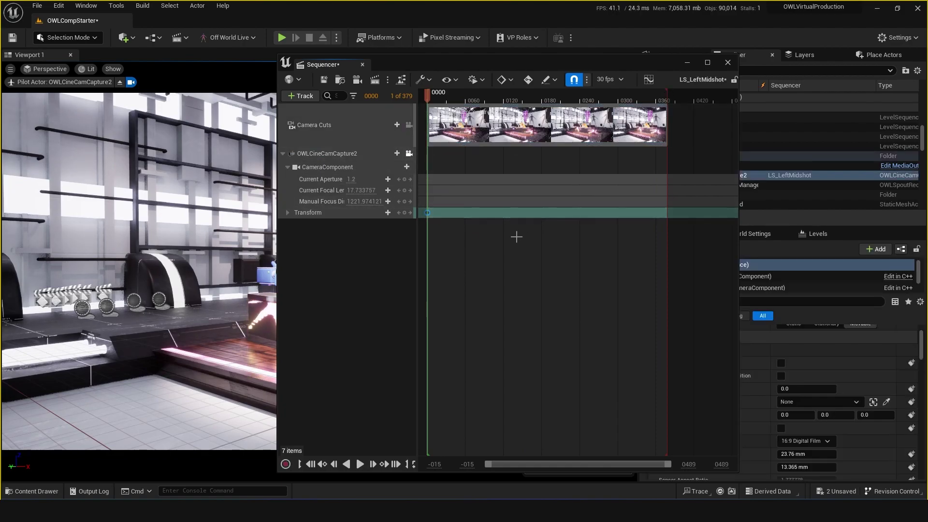
drag(648, 94, 667, 95)
key(ctrl+v)
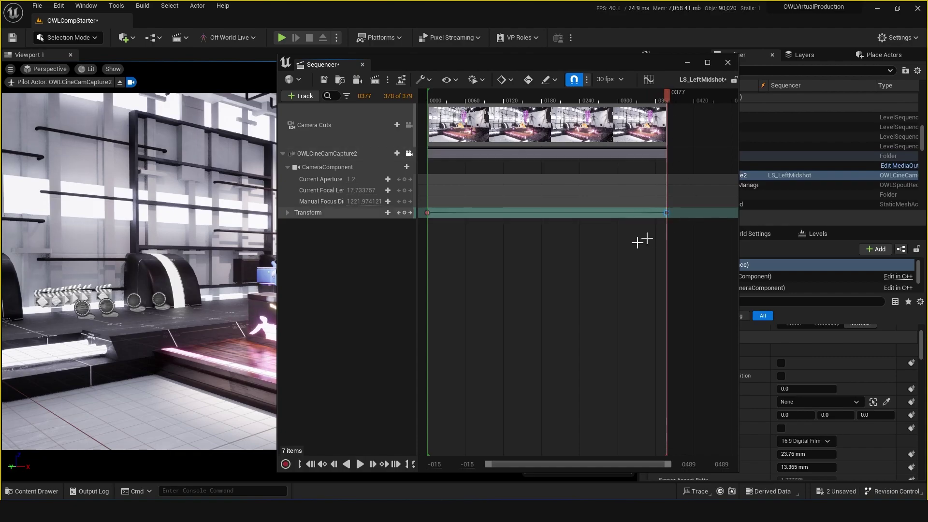
Save the sequence, pull OWLCineCamCapture2 back for a wider framing at frame 172, key its Transform, and play the move from the start
drag(538, 95, 537, 95)
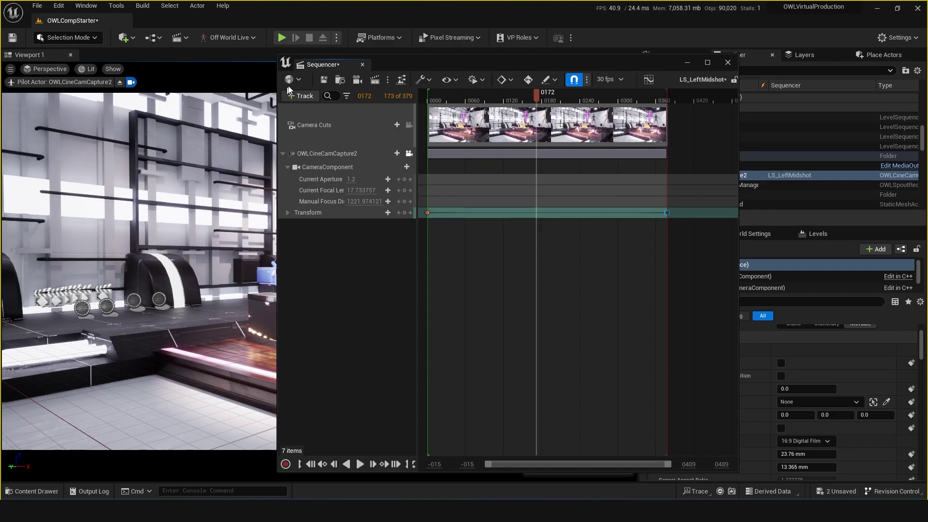
click(325, 80)
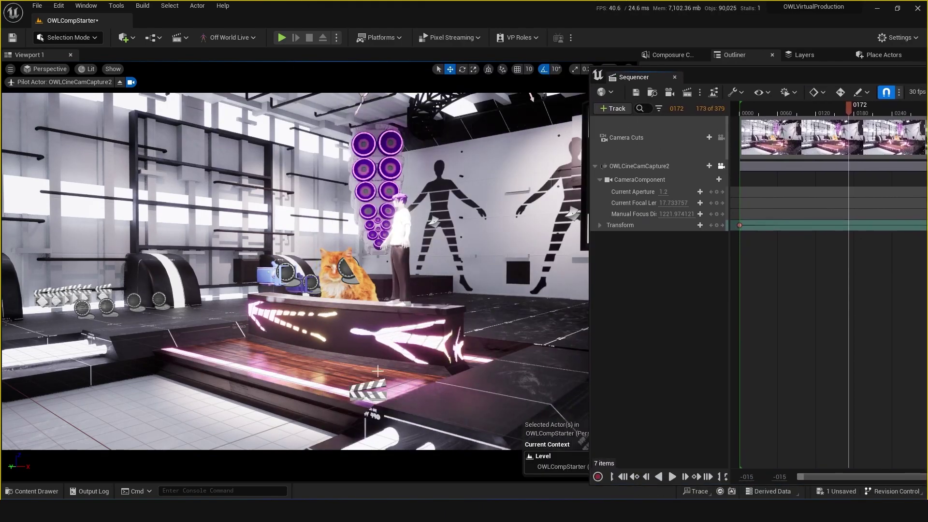
drag(381, 361, 381, 366)
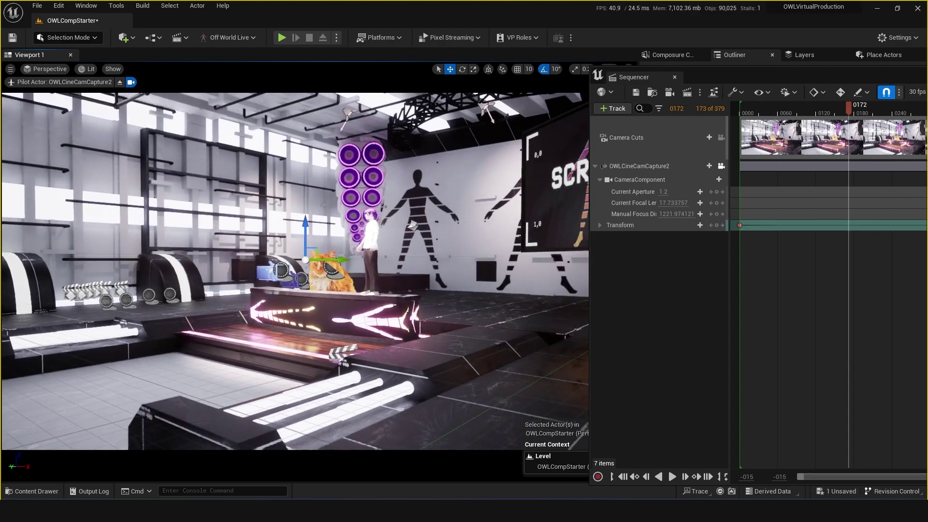
key(s)
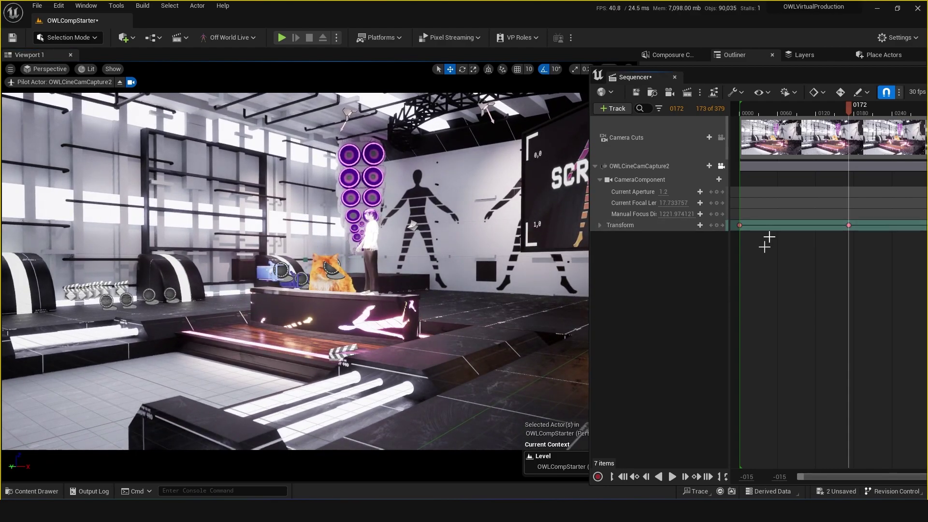
click(742, 111)
key(space)
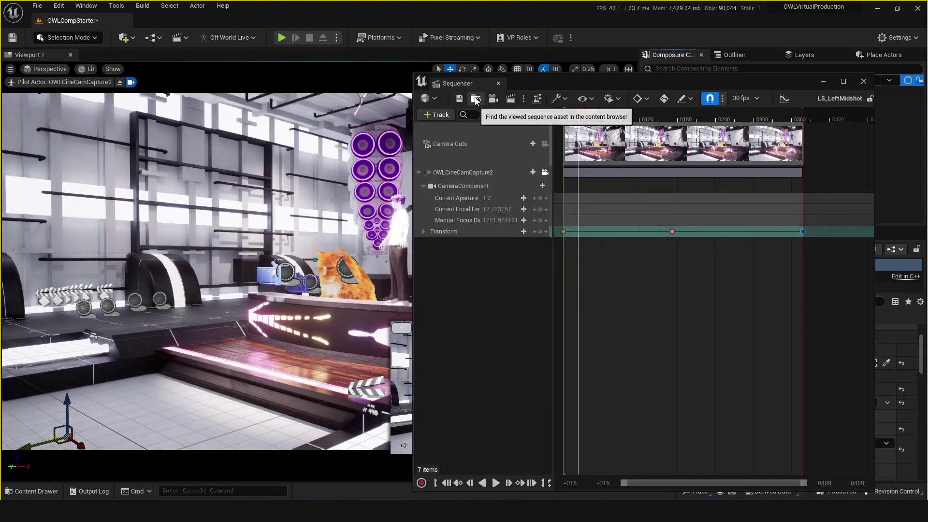
Locate LS_LeftMidshot in the content browser, assign it to Level Sequence Index 3 of BP_AnimationSelector1, and save the level
click(476, 99)
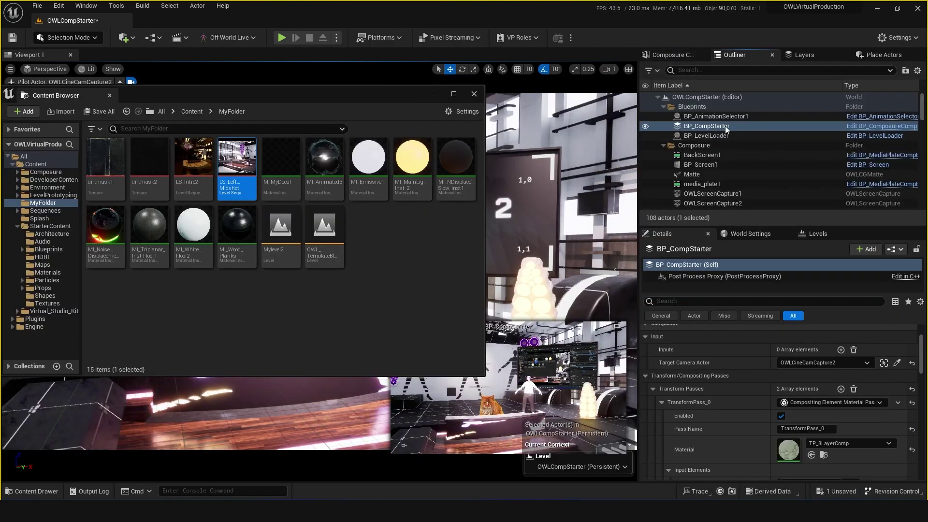
click(711, 117)
drag(236, 164, 788, 442)
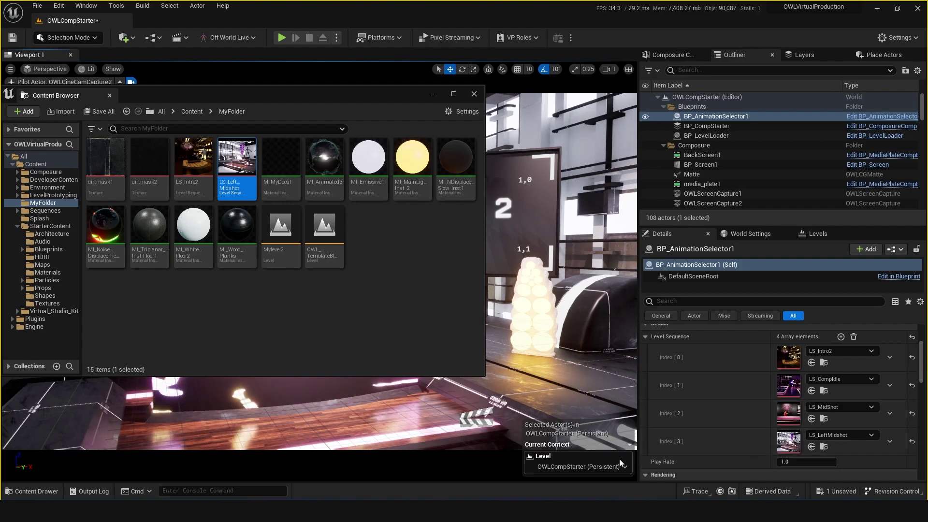
key(ctrl+s)
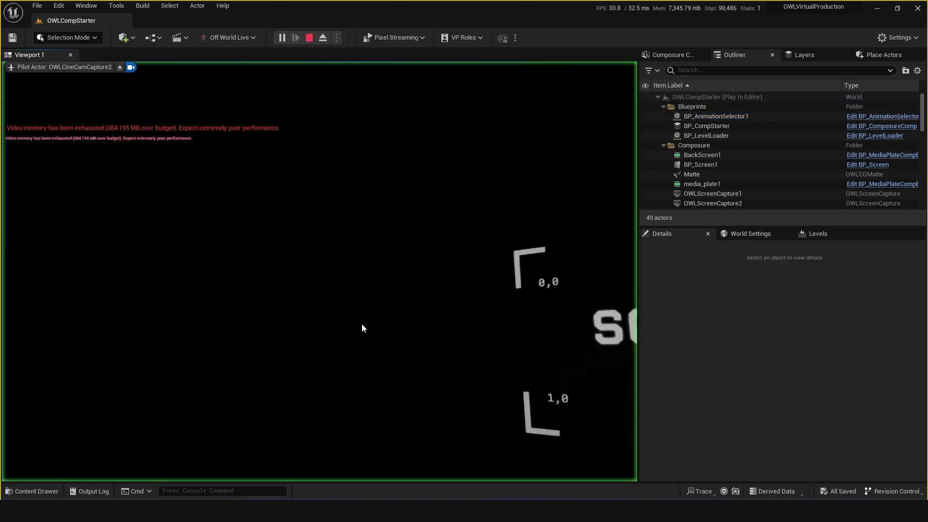
Play-test the new camera sequence in the level, and stop piloting OWLCineCamCapture2 before saving
click(362, 323)
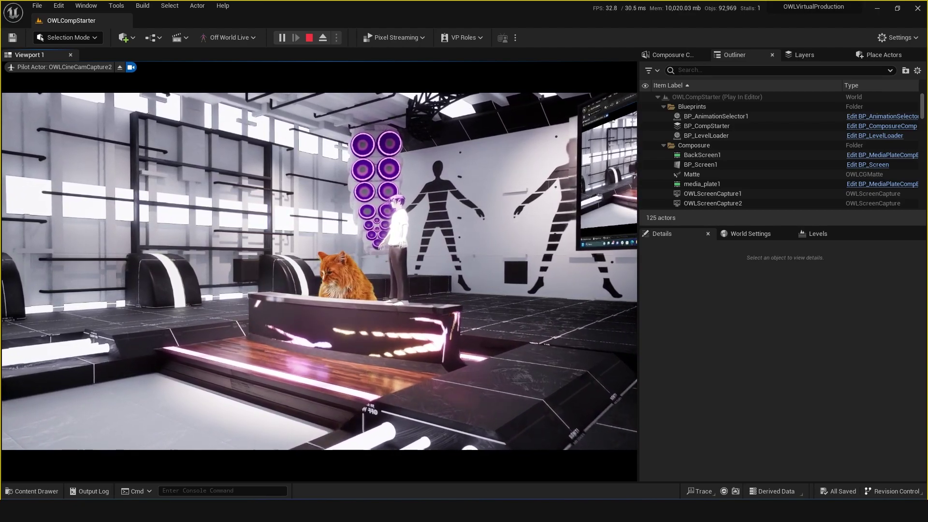
key(Escape)
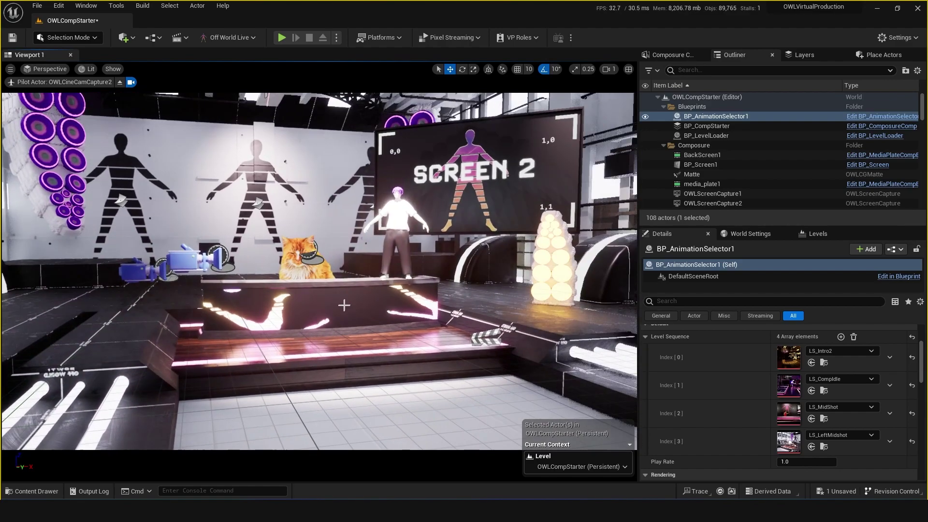
click(131, 83)
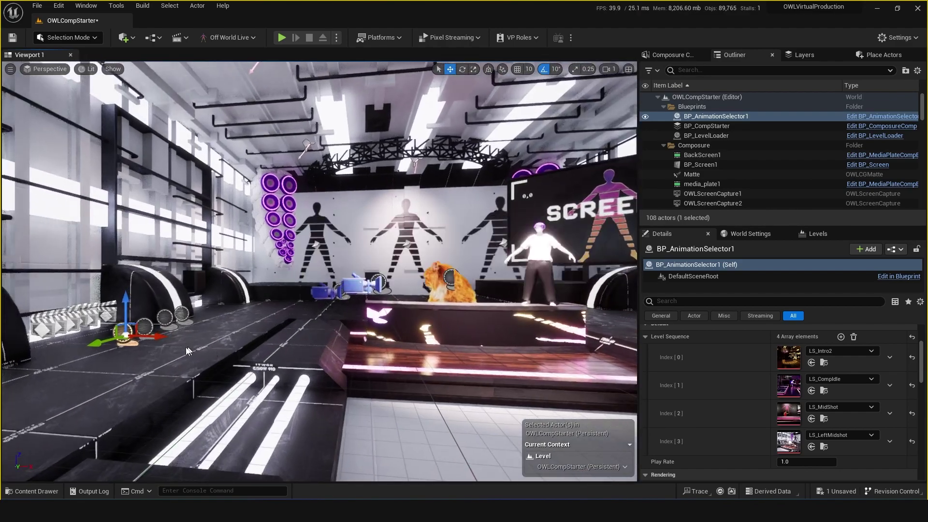
key(ctrl+s)
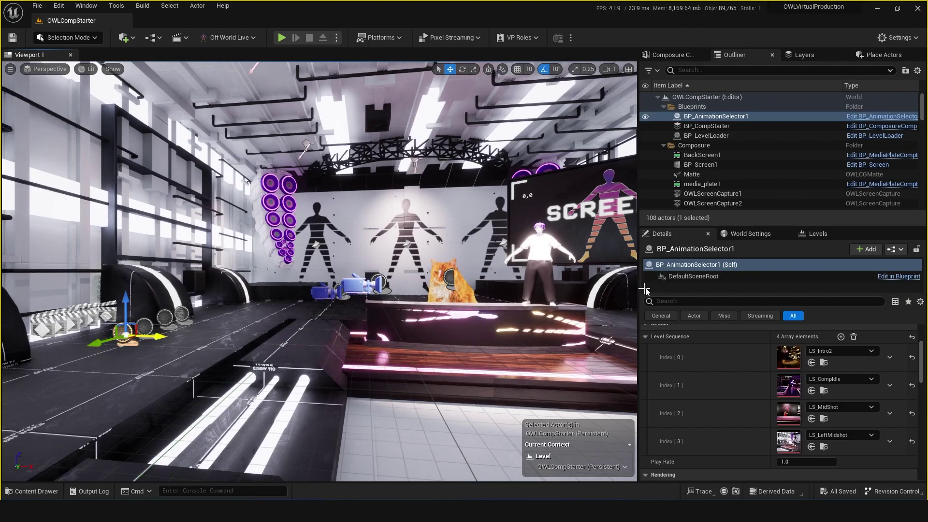
Open the BP_AnimationSelector Blueprint and examine the IntroSequence and Sequence1 event chains, including the Settings Loop variable
click(899, 276)
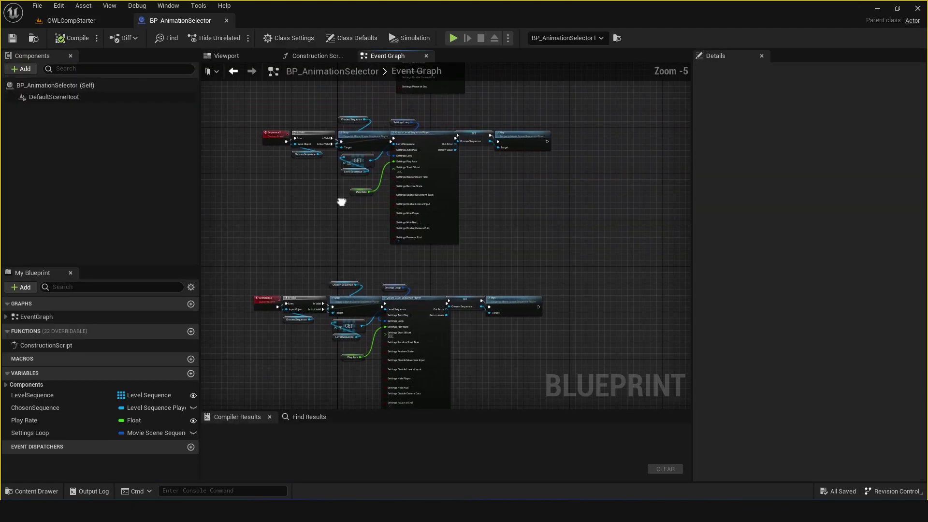
right_drag(341, 202, 350, 266)
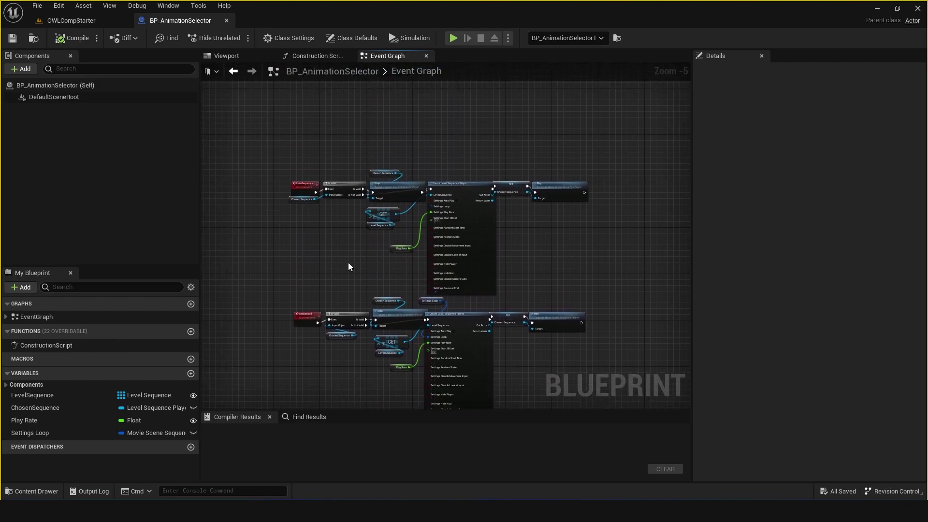
scroll(350, 267, up, 3)
right_drag(354, 353, 363, 287)
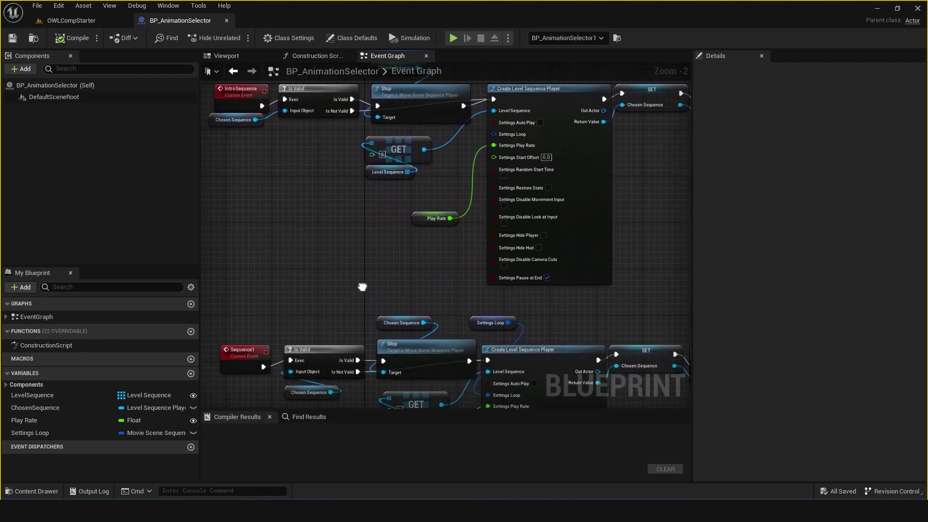
right_drag(376, 245, 420, 268)
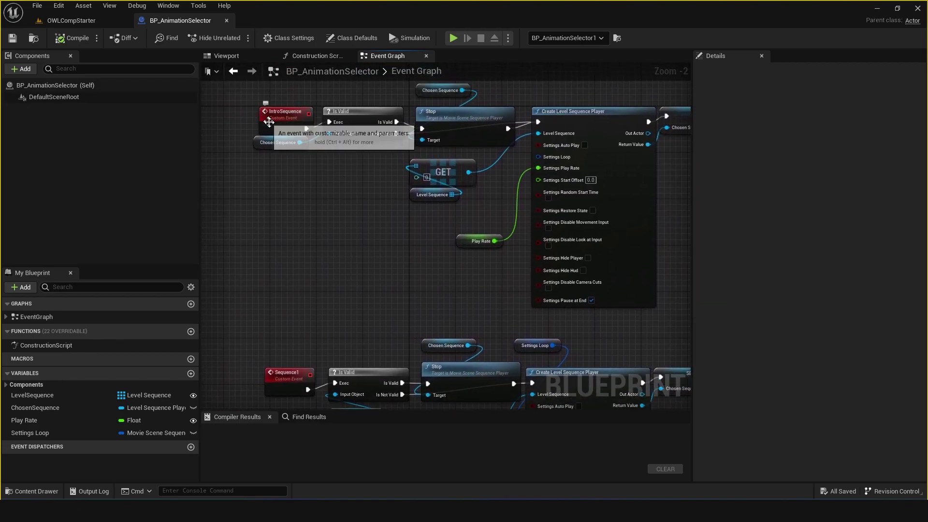
right_drag(356, 193, 311, 203)
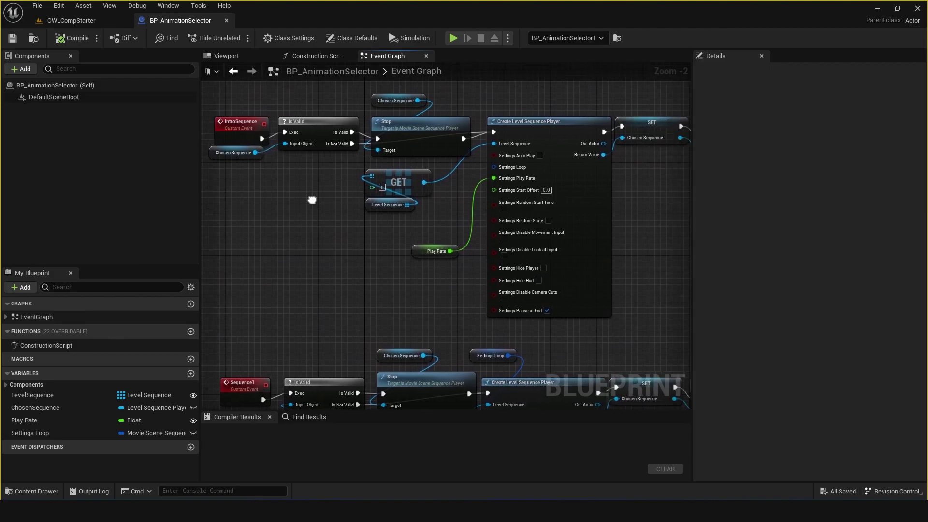
click(534, 142)
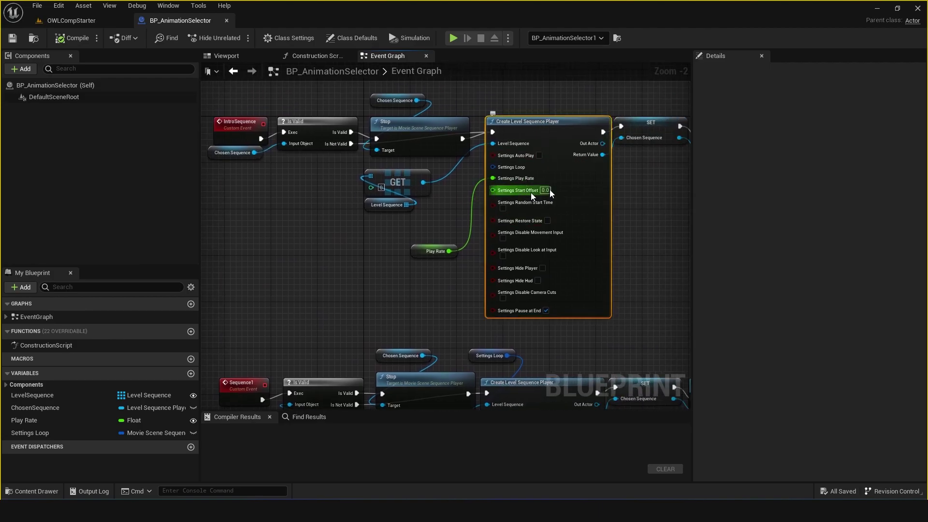
scroll(531, 192, up, 1)
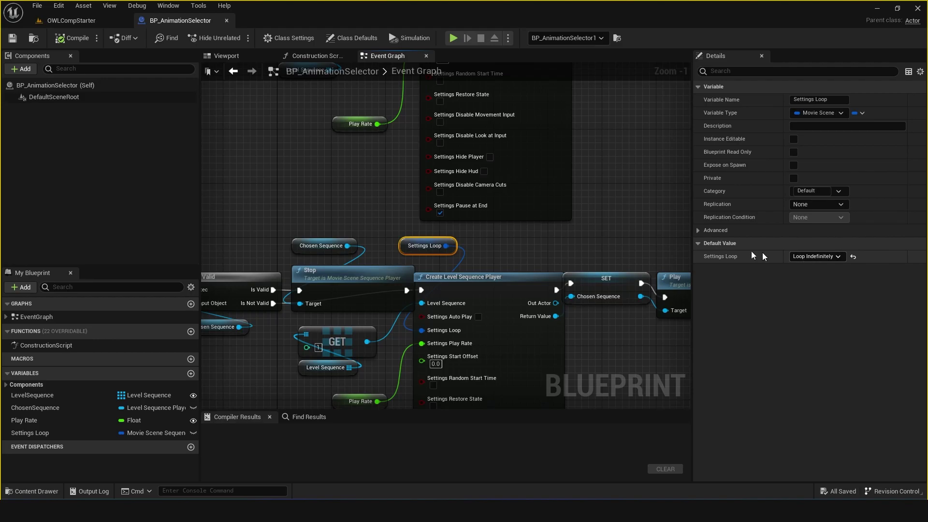
Paste a Settings Loop node into the IntroSequence chain, connect it to the Create Level Sequence Player's Settings Loop input, and compile
right_drag(378, 187, 368, 289)
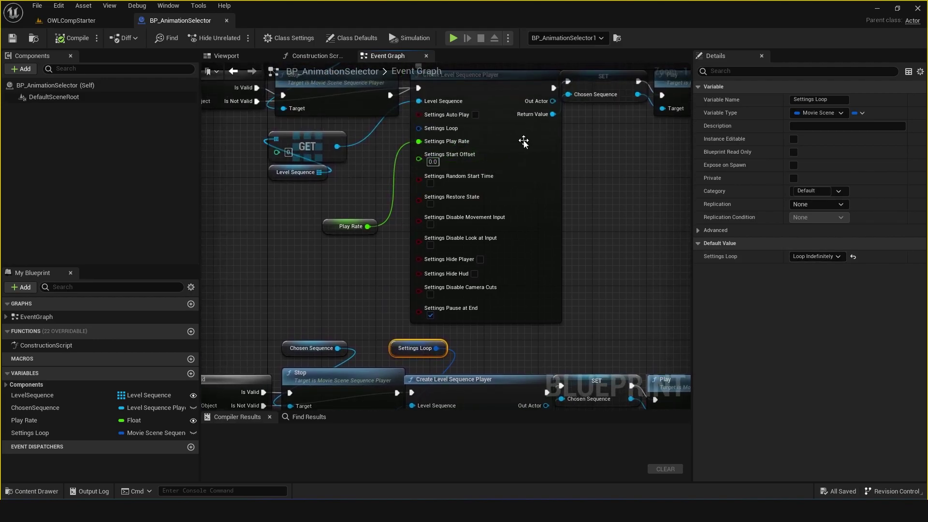
click(523, 141)
scroll(524, 148, up, 1)
scroll(539, 242, down, 1)
click(344, 284)
key(ctrl+v)
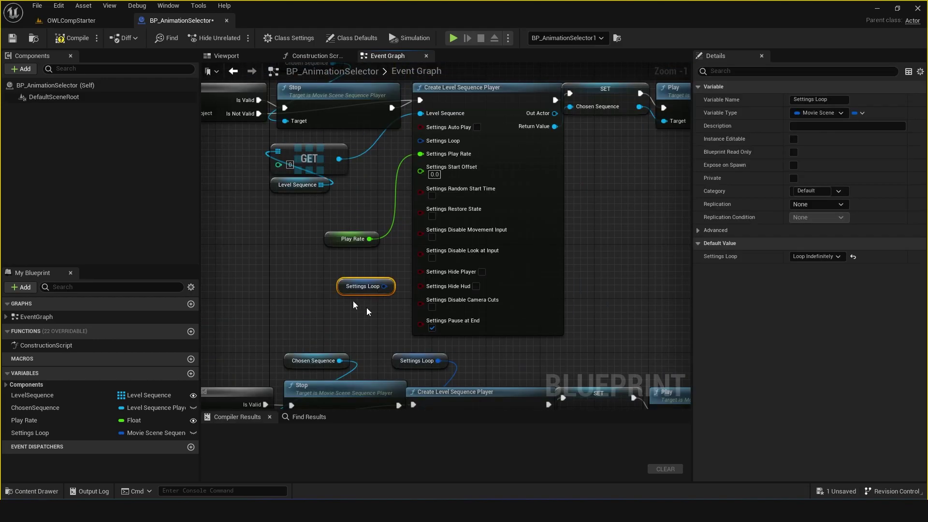
drag(387, 285, 435, 141)
click(65, 40)
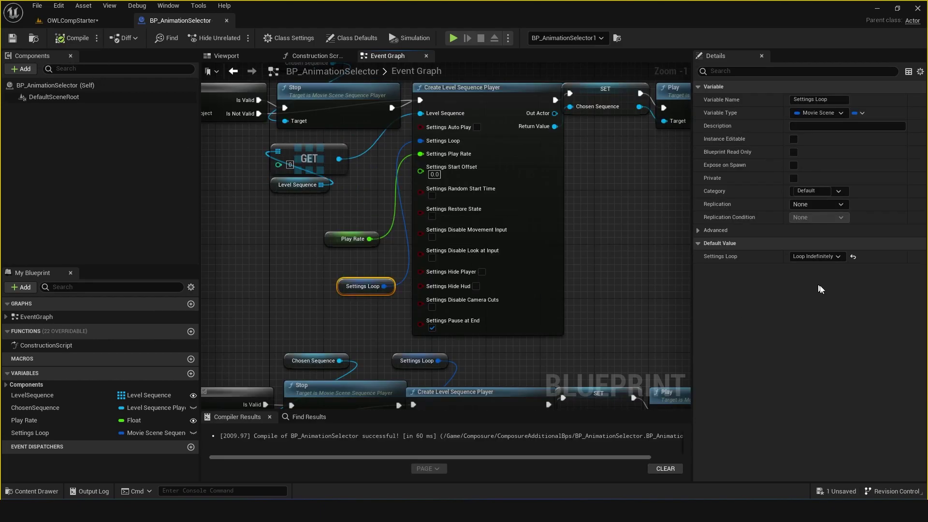
Check the Settings Loop default value options, remove the pasted node from the IntroSequence chain, and save the Blueprint
click(816, 256)
click(820, 256)
key(Delete)
click(12, 38)
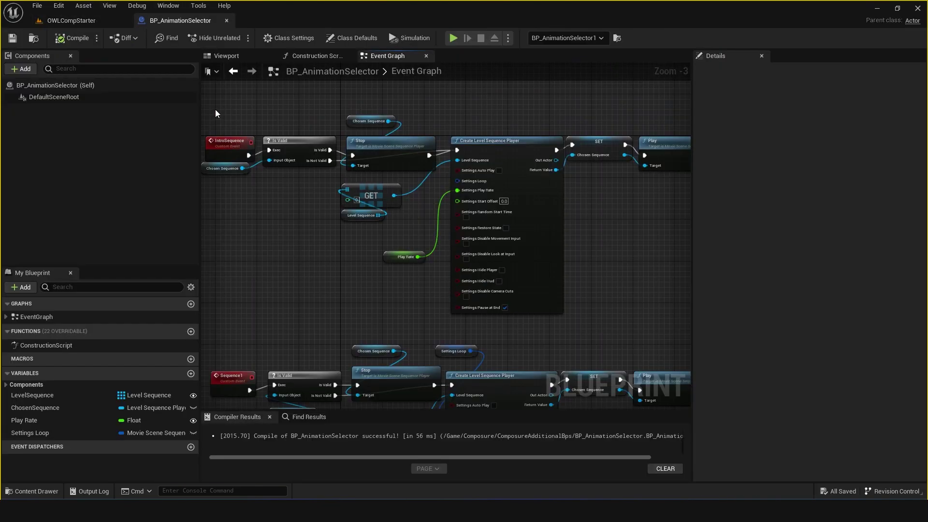
Duplicate the last sequence event chain in the Event Graph and place the copy below the existing chains
scroll(351, 294, down, 2)
drag(313, 236, 614, 217)
key(ctrl+c)
key(ctrl+v)
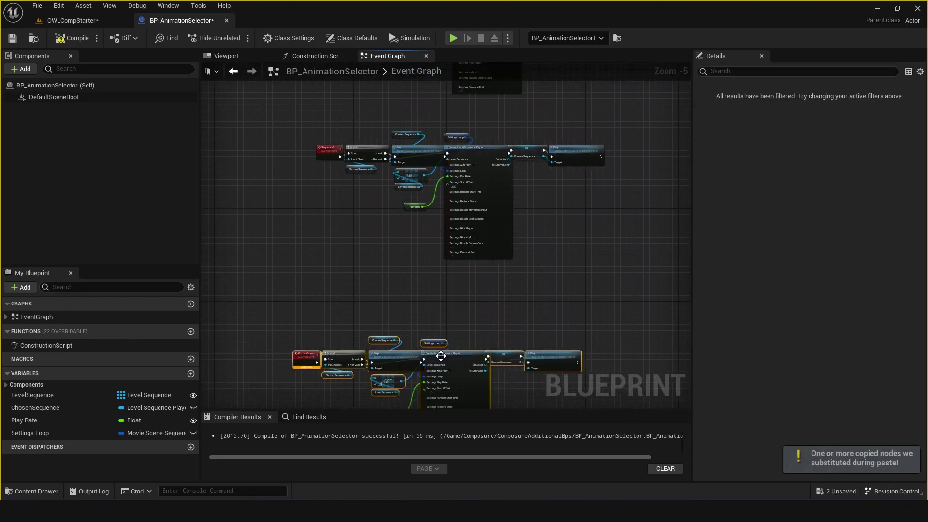
scroll(333, 324, up, 4)
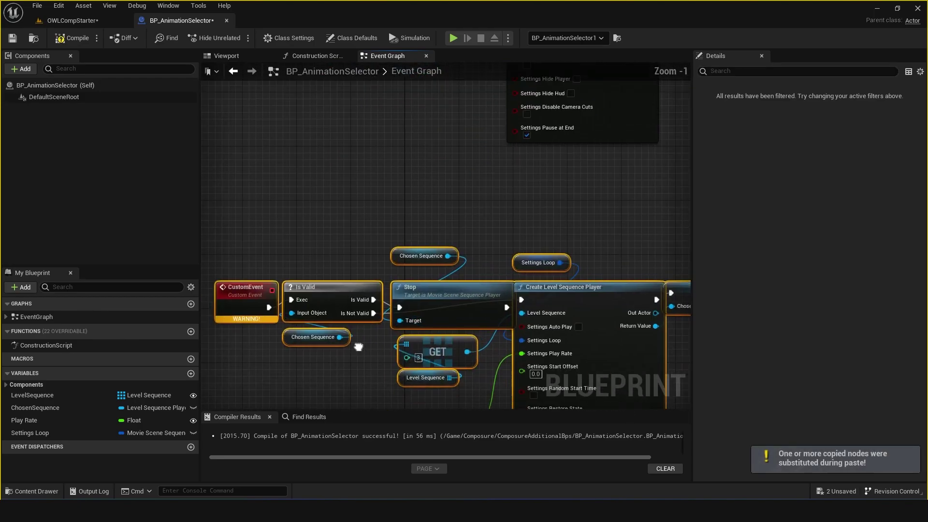
Rename the duplicated chain's custom event to Sequence5 and save the Blueprint
click(338, 260)
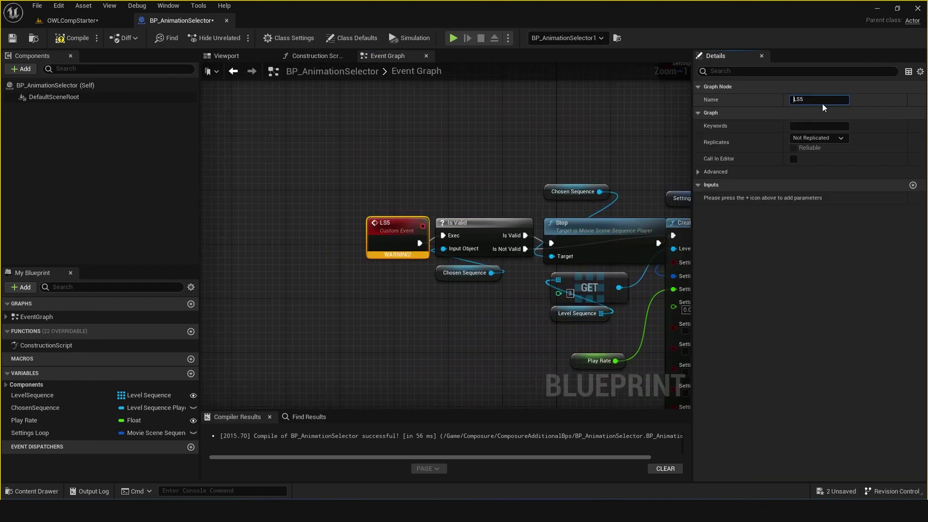
click(823, 102)
text(Sequence5)
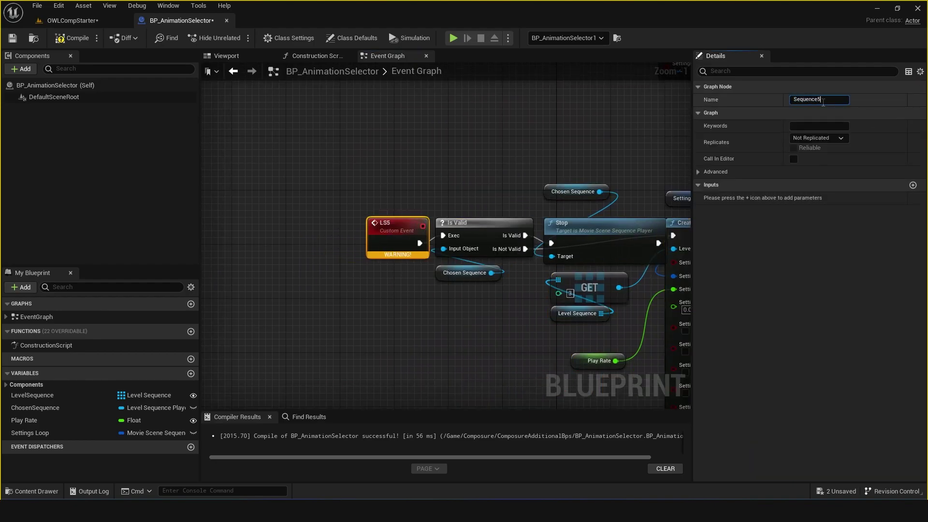
key(Return)
key(ctrl+s)
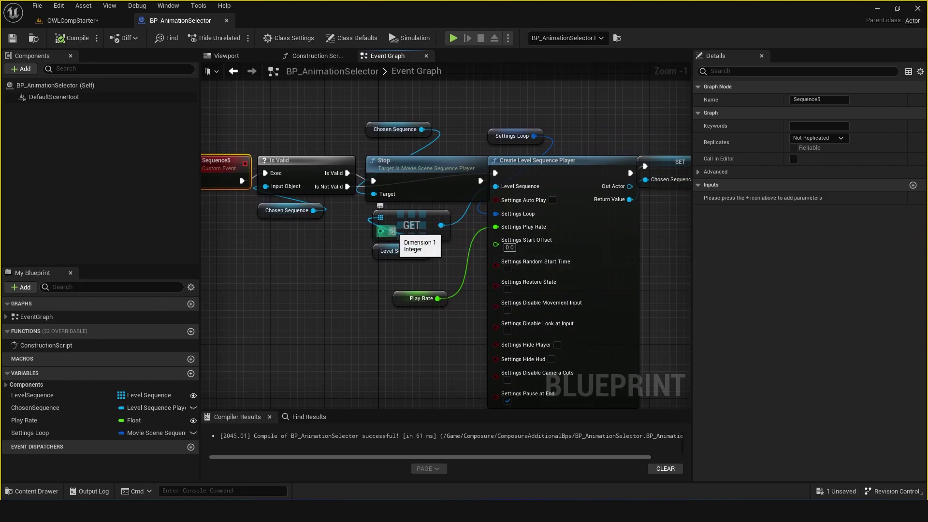
Set the array index of the Sequence5 chain's GET node to 4 and compile the Blueprint
text(4)
click(341, 325)
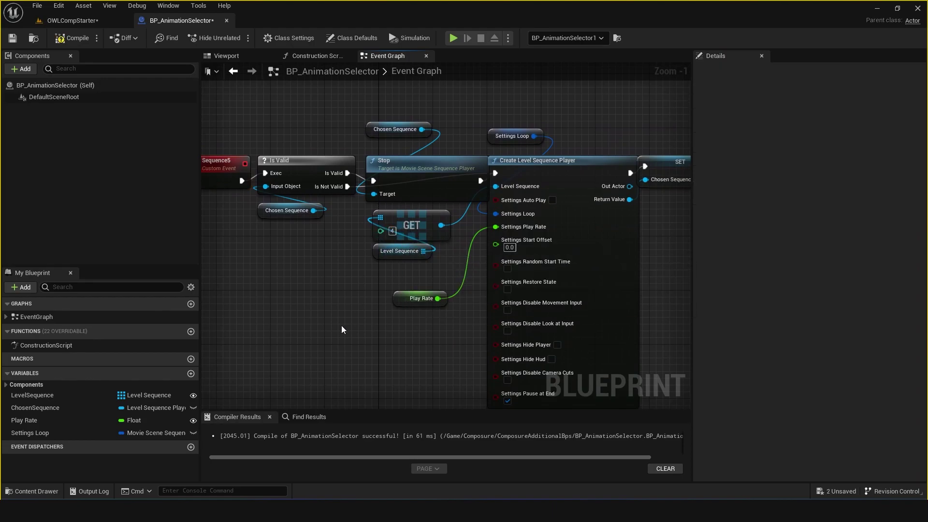
click(67, 39)
scroll(527, 321, down, 3)
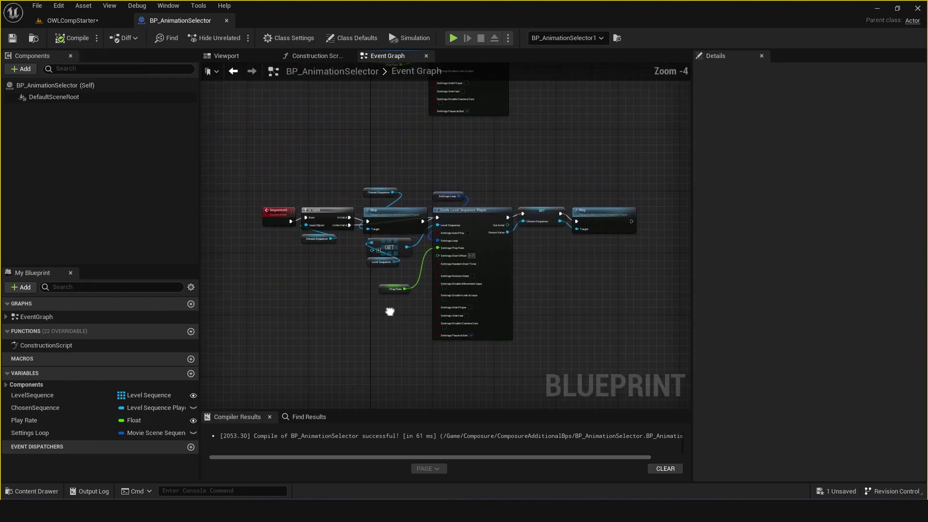
In the level, give BP_AnimationSelector1 a fifth Level Sequence element, assigning LS_LeftShot to Index 3 and LS_LeftMidshot to Index 4
click(65, 22)
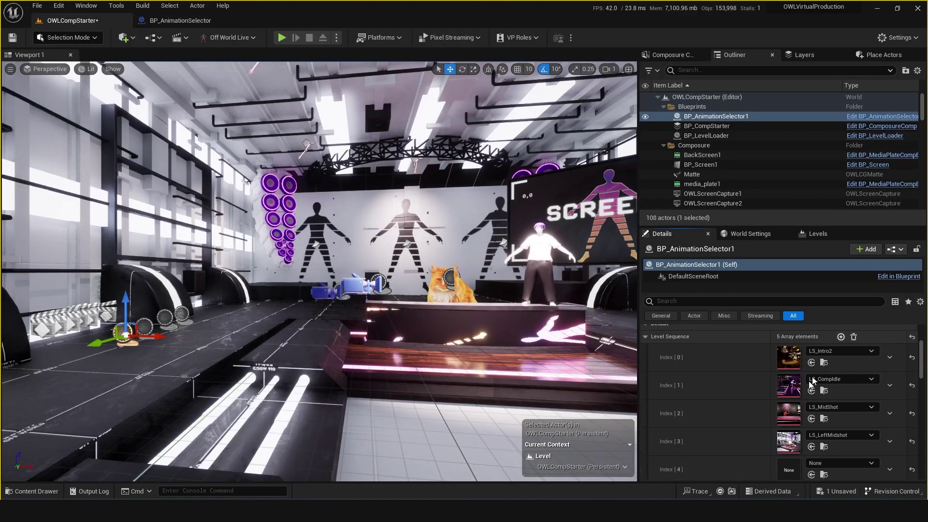
click(819, 464)
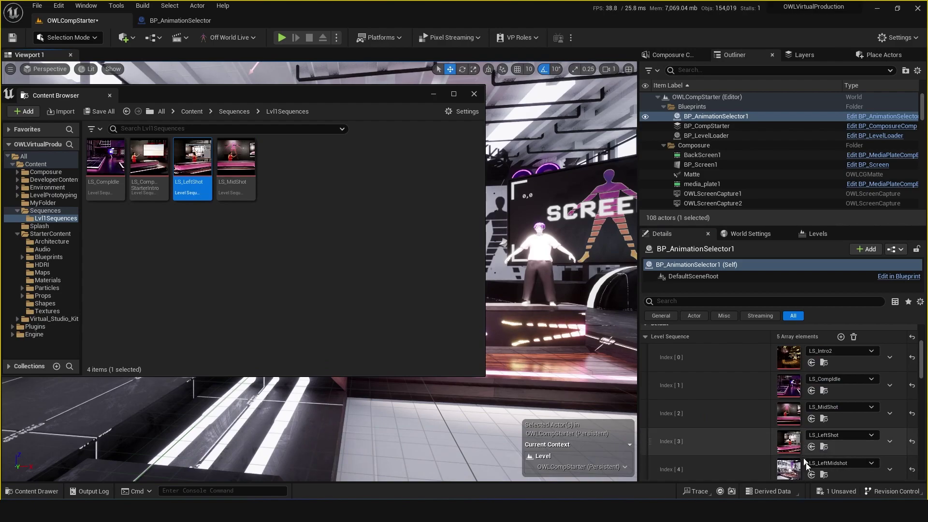
Locate the LS_LeftMidshot asset in MyFolder and rename it LS_RightMidshot
click(824, 475)
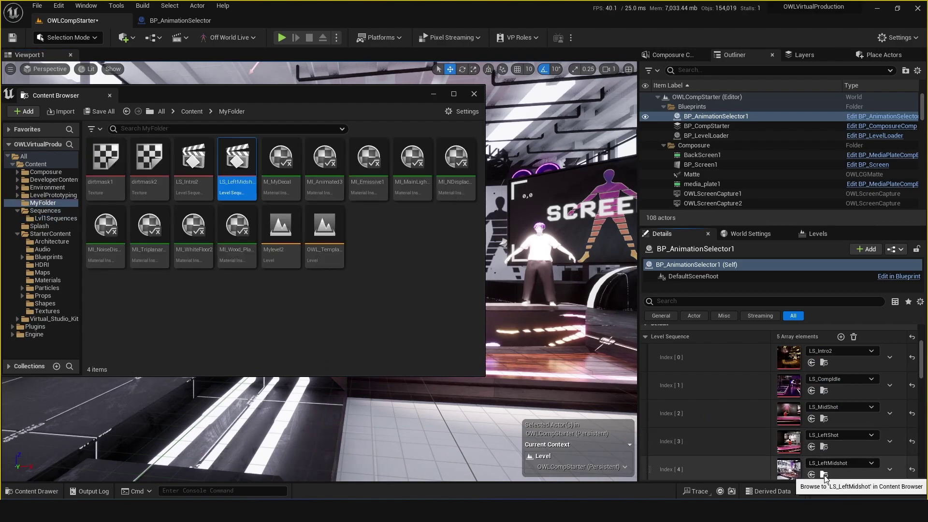
click(231, 175)
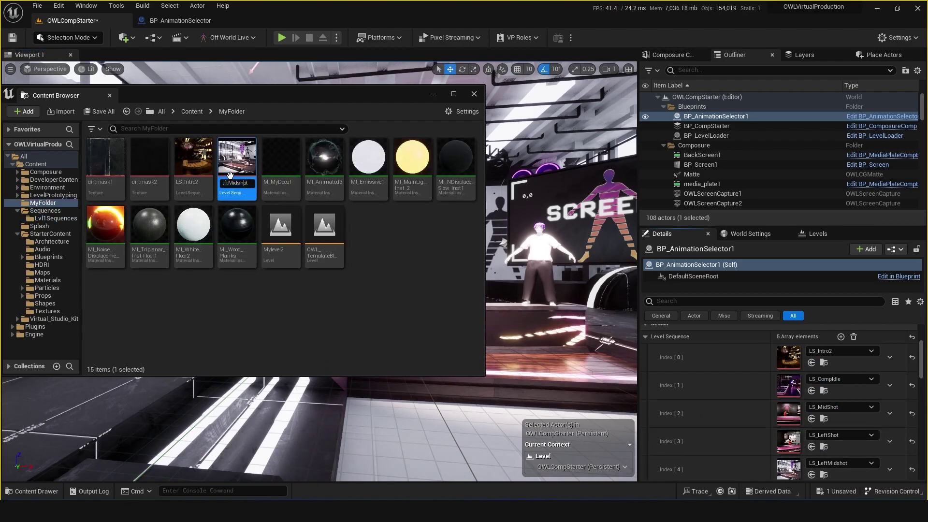
key(Return)
scroll(795, 435, down, 2)
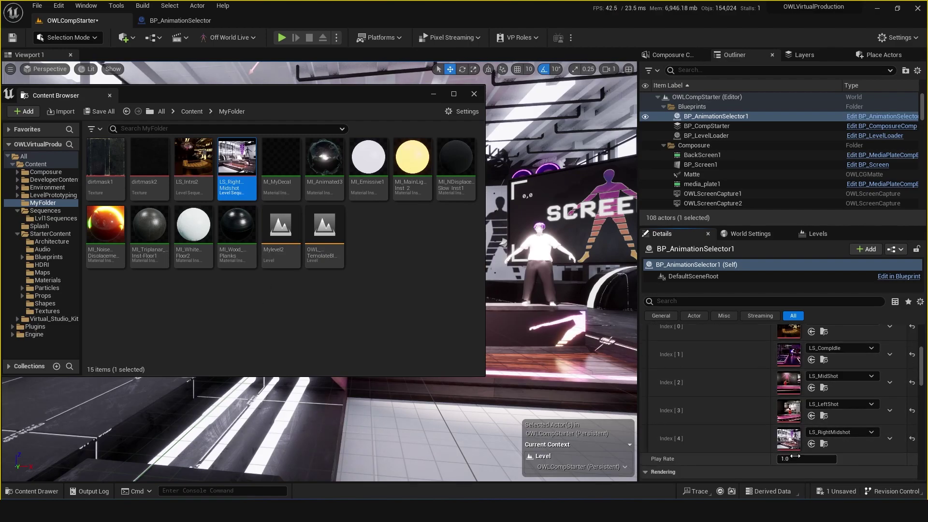
Open the level Blueprint and extend the AnimationSelect comment box below the R key chain to make room for another one
click(473, 94)
click(180, 38)
click(203, 159)
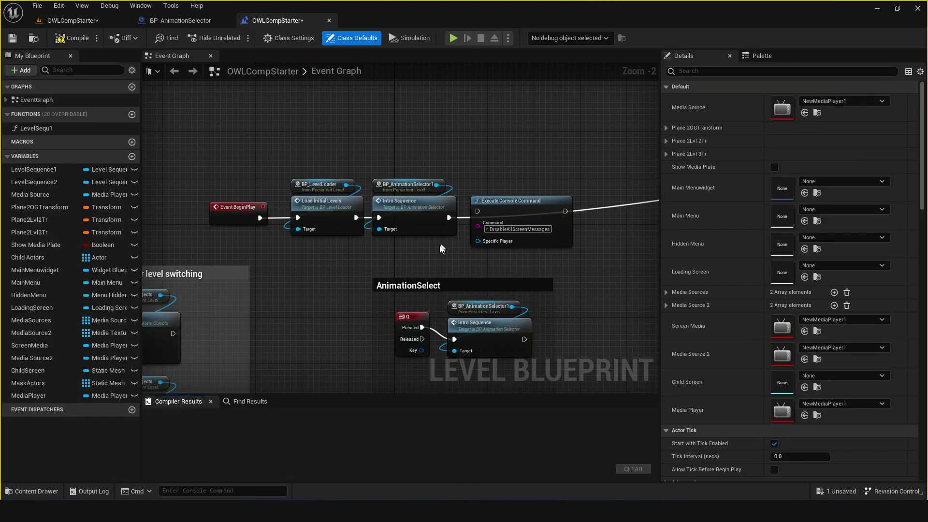
right_drag(340, 321, 430, 242)
right_drag(408, 296, 412, 174)
scroll(412, 174, down, 2)
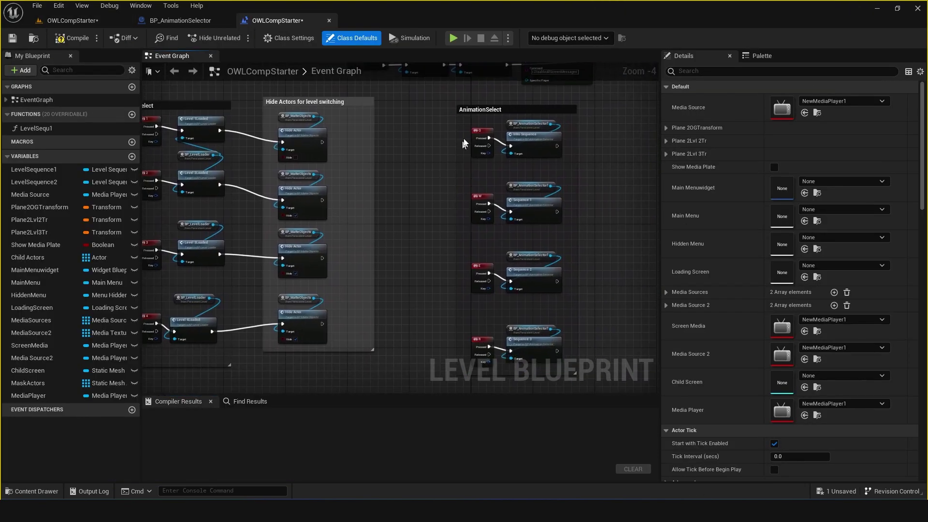
right_drag(481, 119, 344, 96)
scroll(344, 96, up, 2)
right_drag(346, 378, 334, 136)
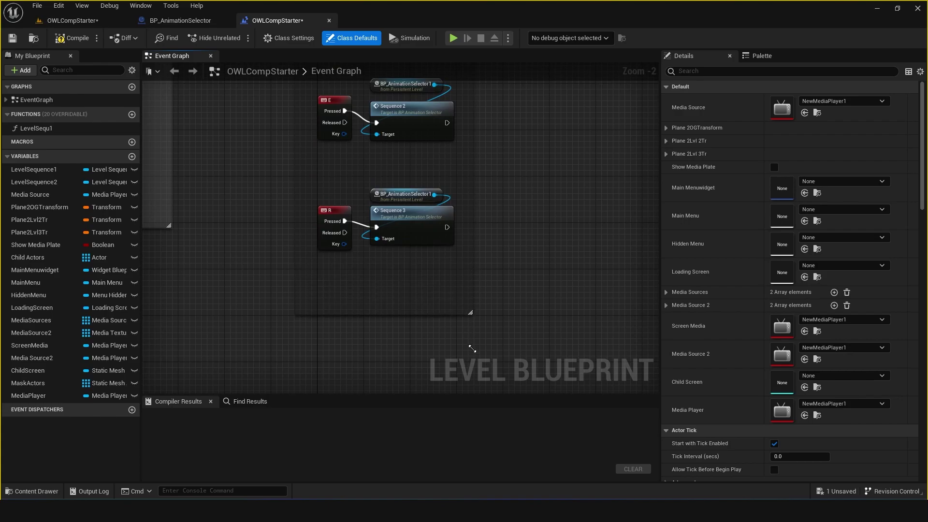
drag(473, 349, 476, 349)
Add a keyboard event below the R key chain, set its input key to T, and enlarge the comment box around it
right_click(325, 307)
text(t key)
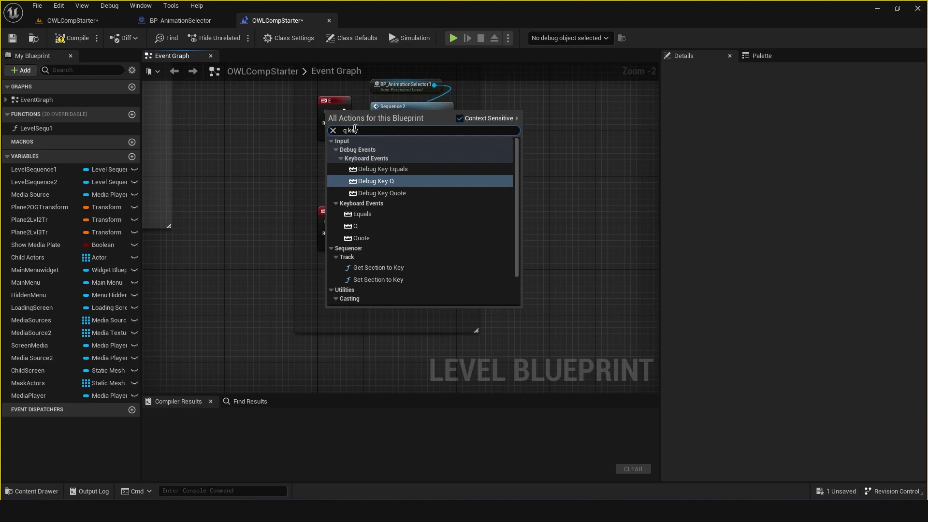
click(350, 227)
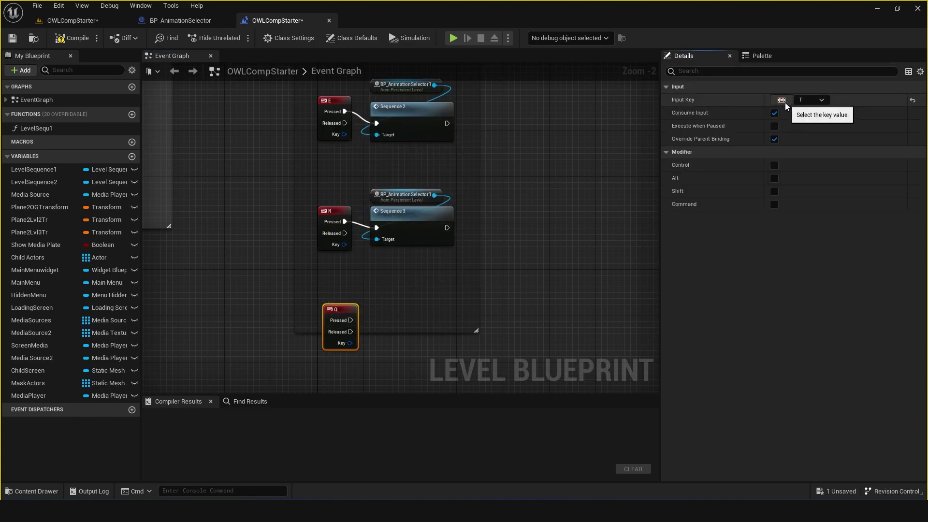
click(471, 328)
drag(465, 332, 461, 372)
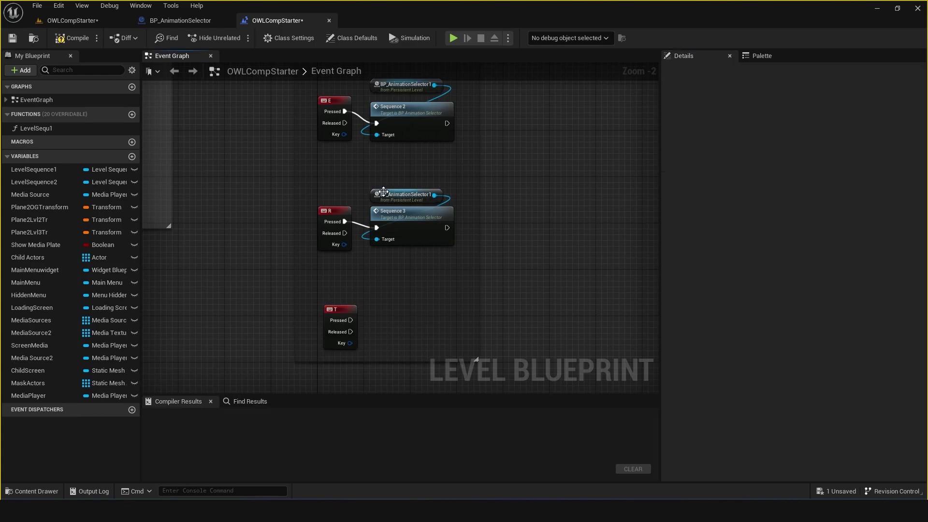
Duplicate the BP_AnimationSelector1 reference beside the T key event and add a Sequence 5 call targeting it
click(383, 193)
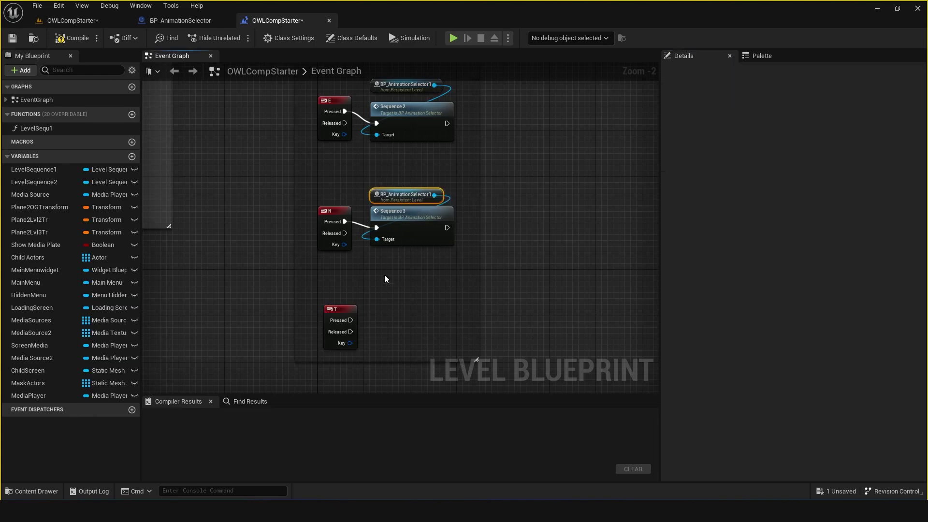
key(ctrl+c)
key(ctrl+v)
drag(408, 275, 382, 324)
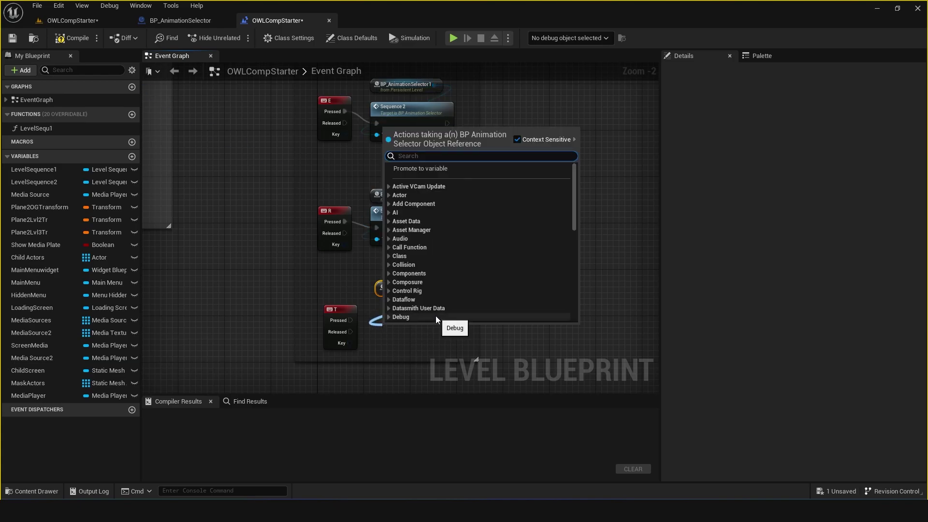
text(seque)
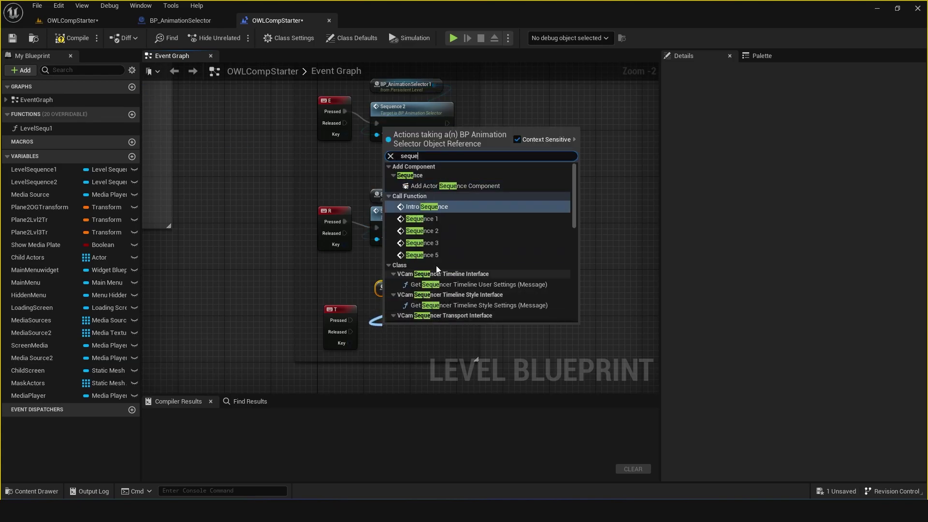
click(434, 255)
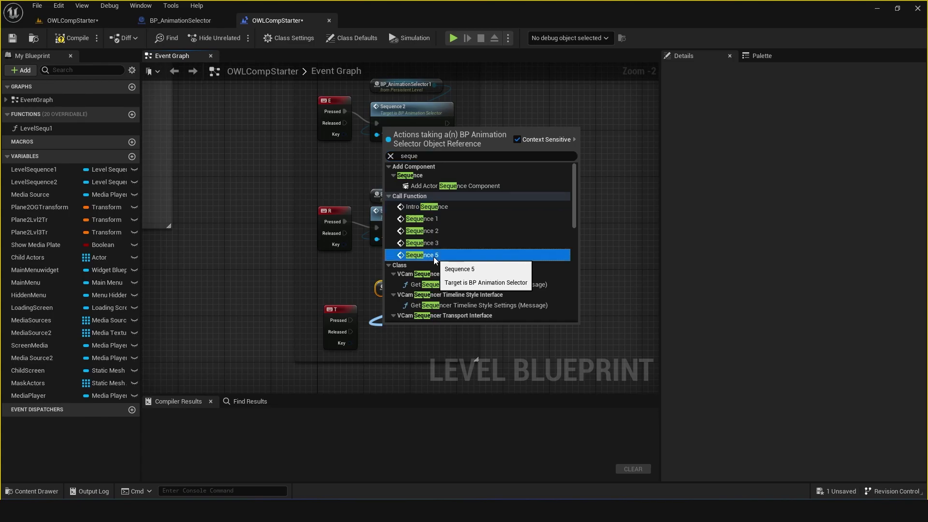
click(434, 255)
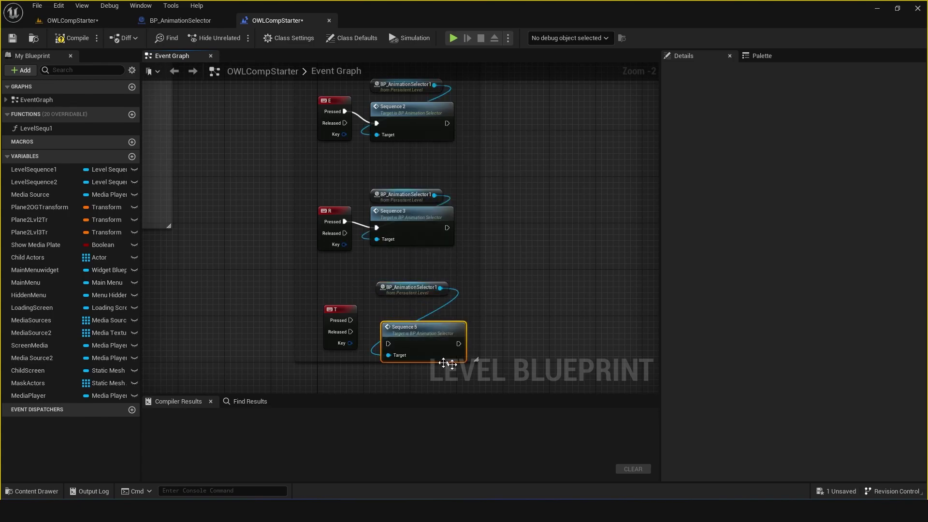
In BP_AnimationSelector, rename the Sequence5 custom event to Sequence4
click(157, 22)
scroll(334, 210, up, 2)
click(244, 172)
click(818, 99)
key(BackSpace)
text(4)
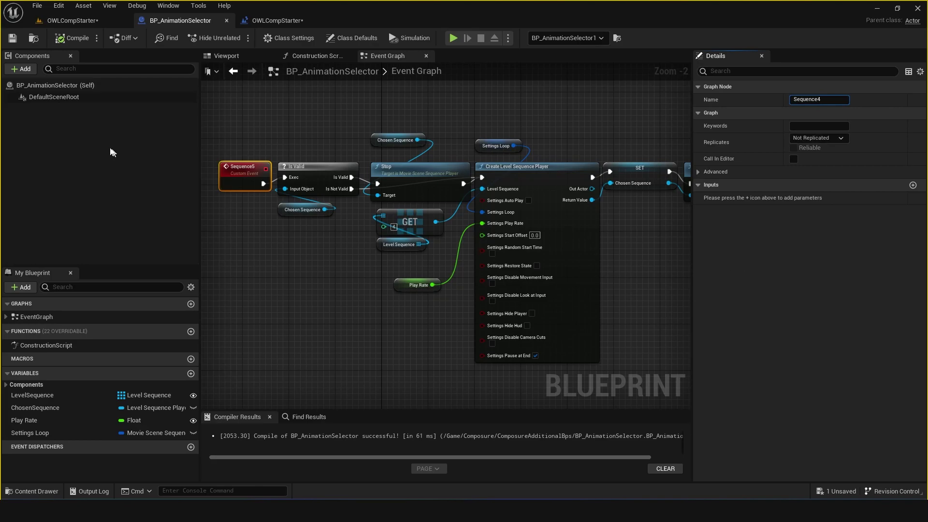
In the level Blueprint, connect the T key's Pressed output to the Sequence 4 call and compile
click(287, 21)
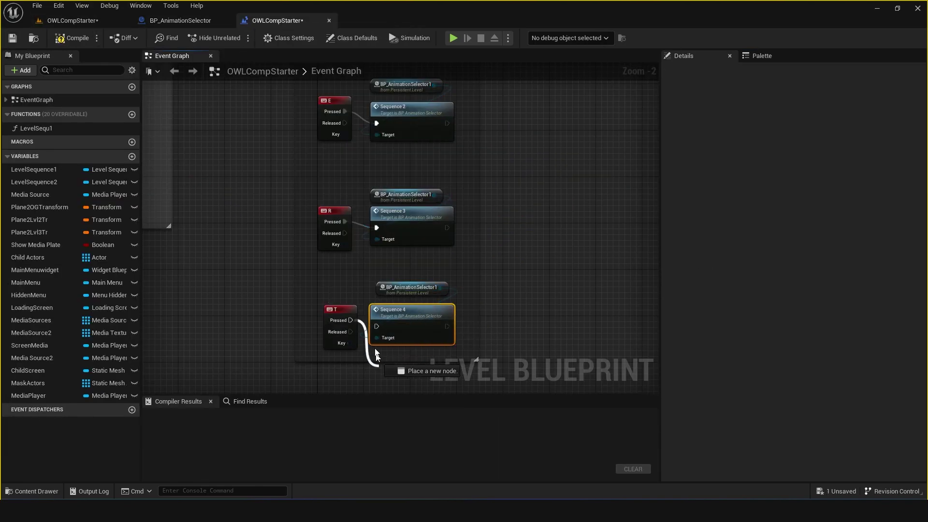
drag(376, 355, 376, 328)
click(74, 38)
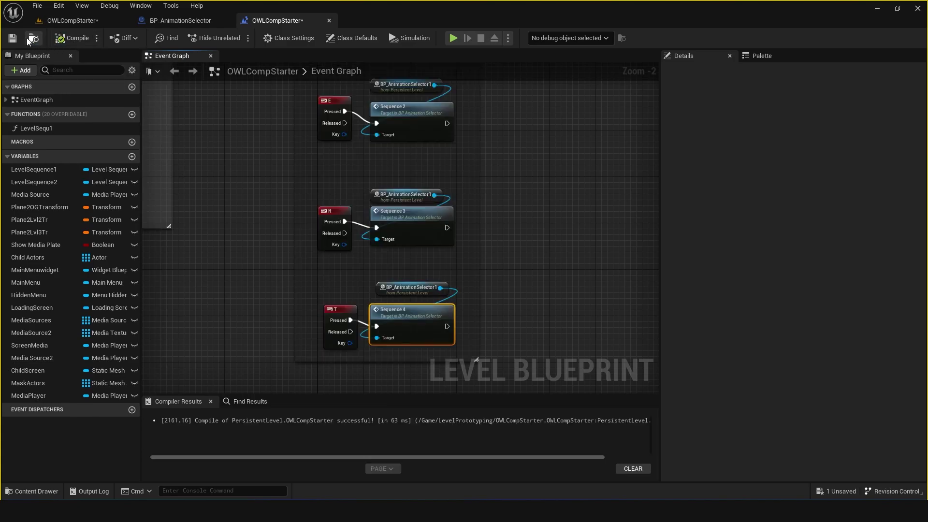
Play the level in the viewport and fire its 1 key event to test the setup
click(76, 25)
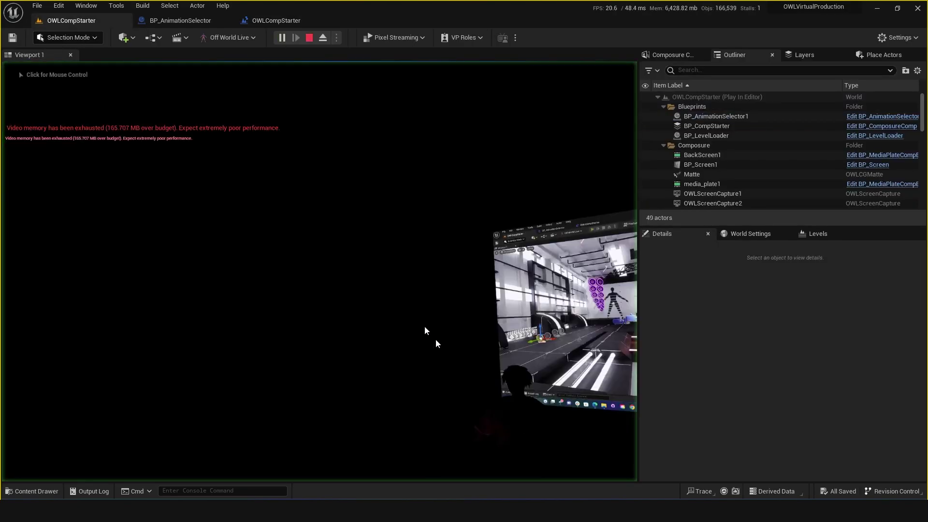
click(425, 331)
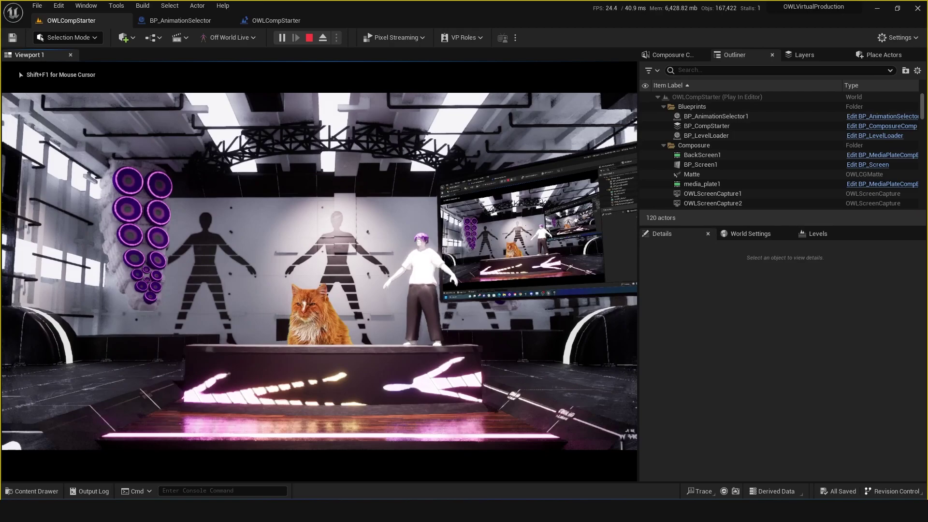
key(1)
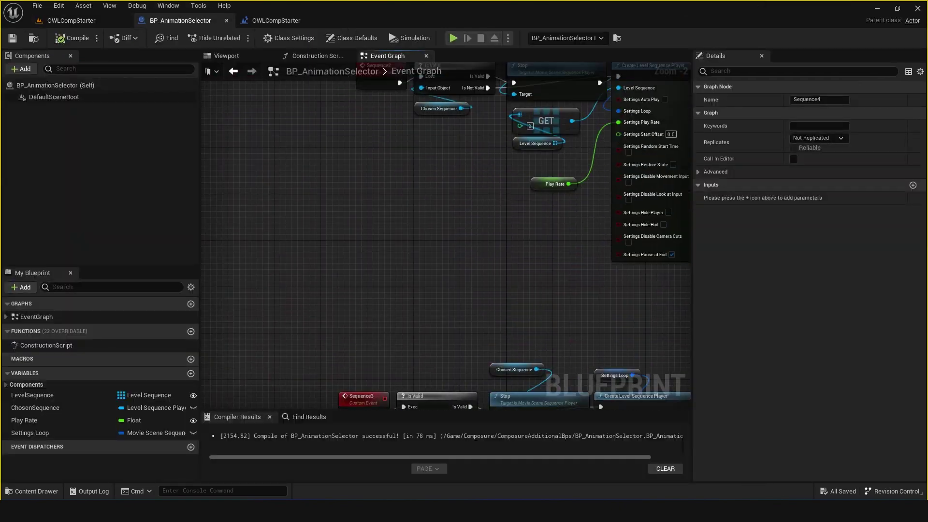
Review the custom event chains in BP_AnimationSelector from IntroSequence through Sequence4, checking their GET indices
scroll(375, 164, up, 3)
right_drag(374, 164, 334, 269)
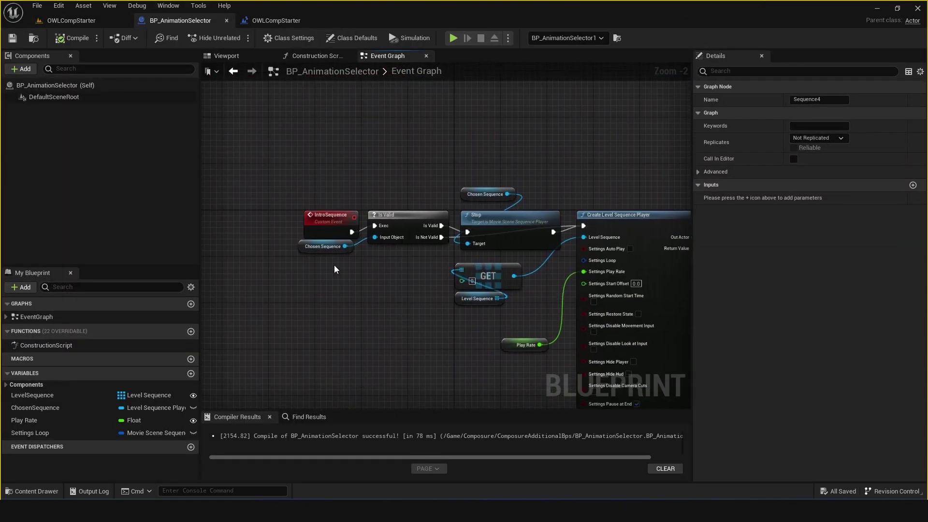
right_drag(355, 314, 351, 62)
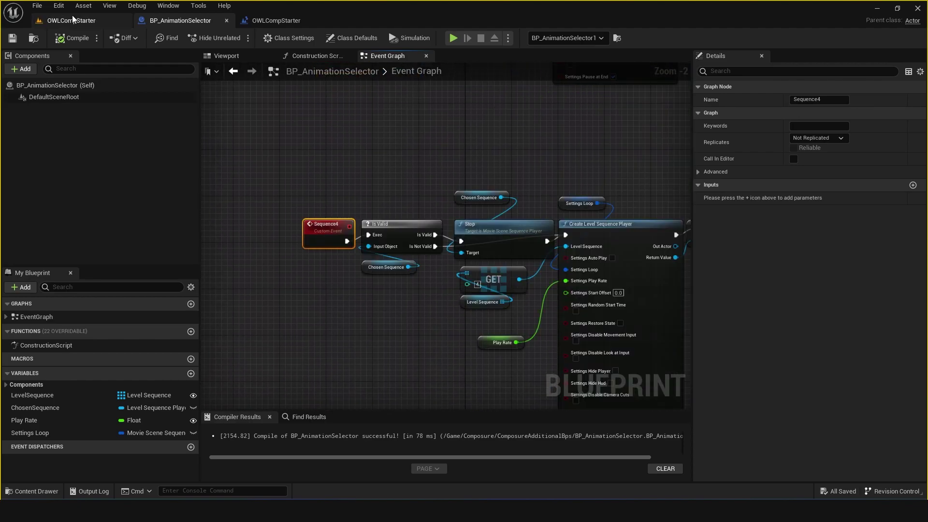
Check the Level Sequence array of BP_AnimationSelector1 in the level and run the level again to preview the camera shots
click(73, 19)
scroll(767, 384, up, 2)
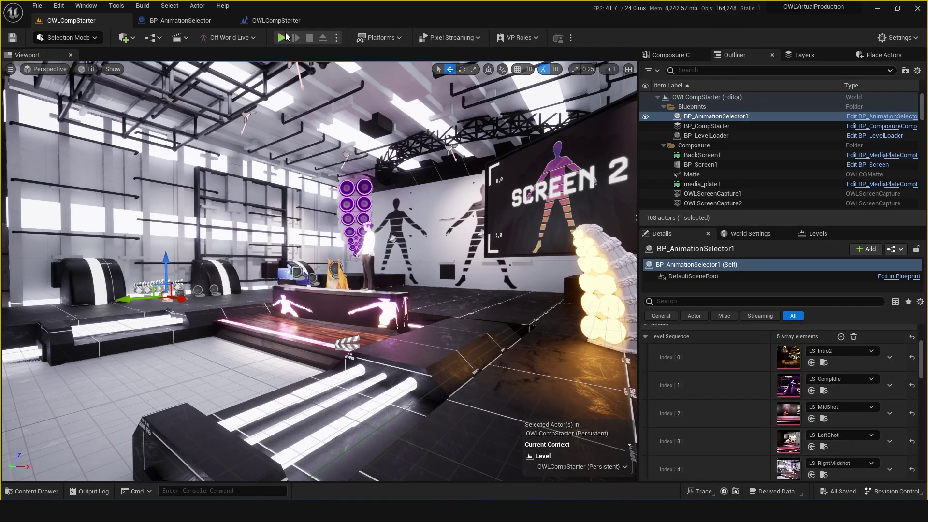
key(alt+p)
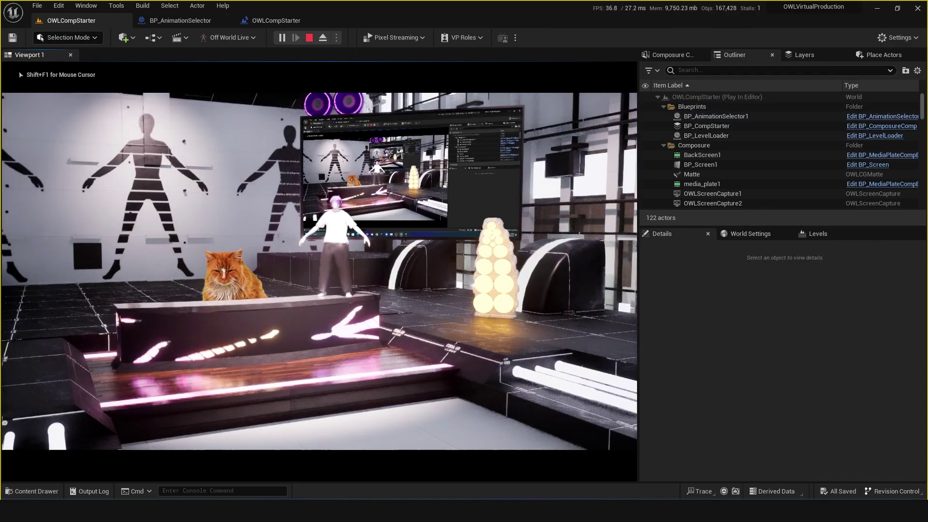